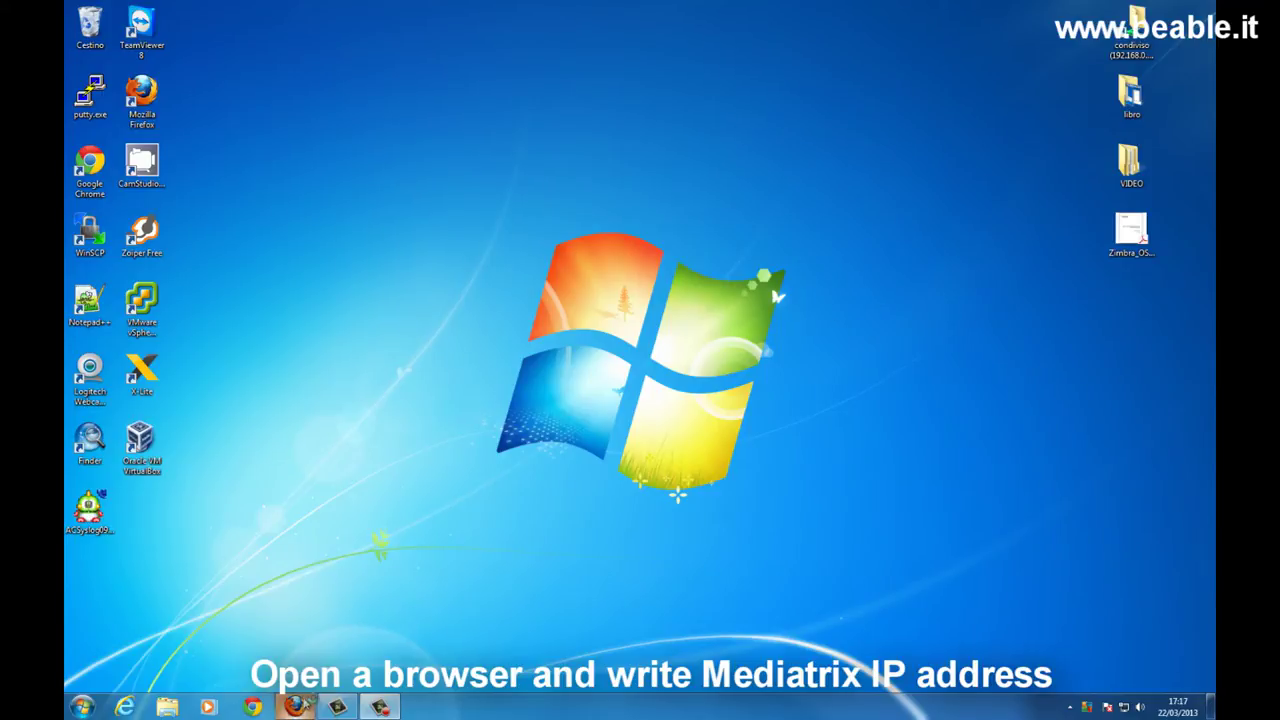
Switch to Firefox and open the Mediatrix web interface at 192.168.0.50
click(314, 708)
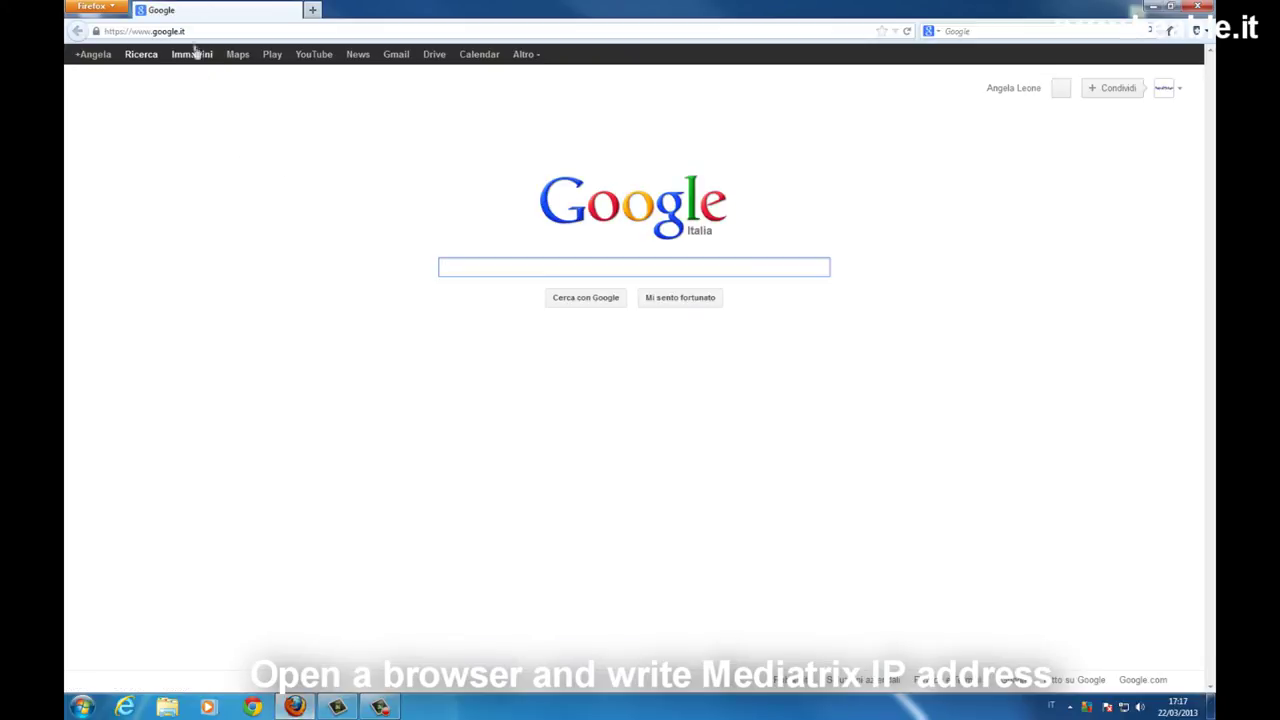
click(192, 30)
text(192.168.)
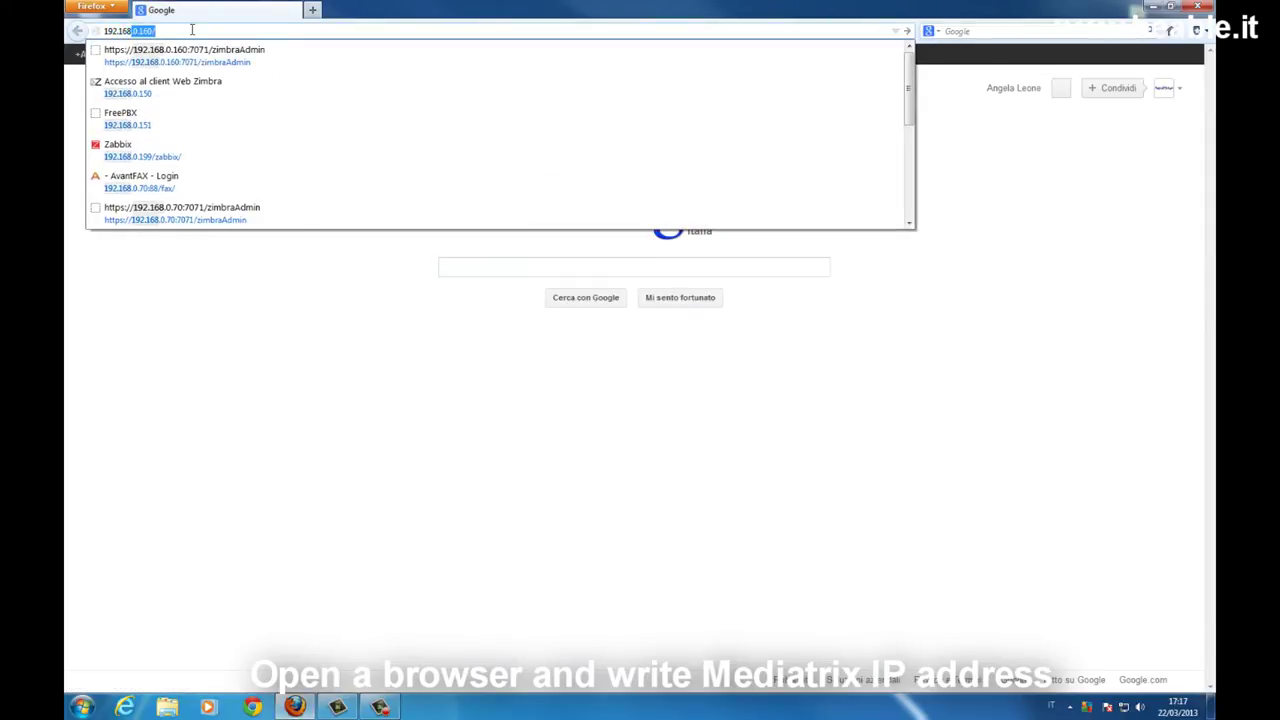
key(Escape)
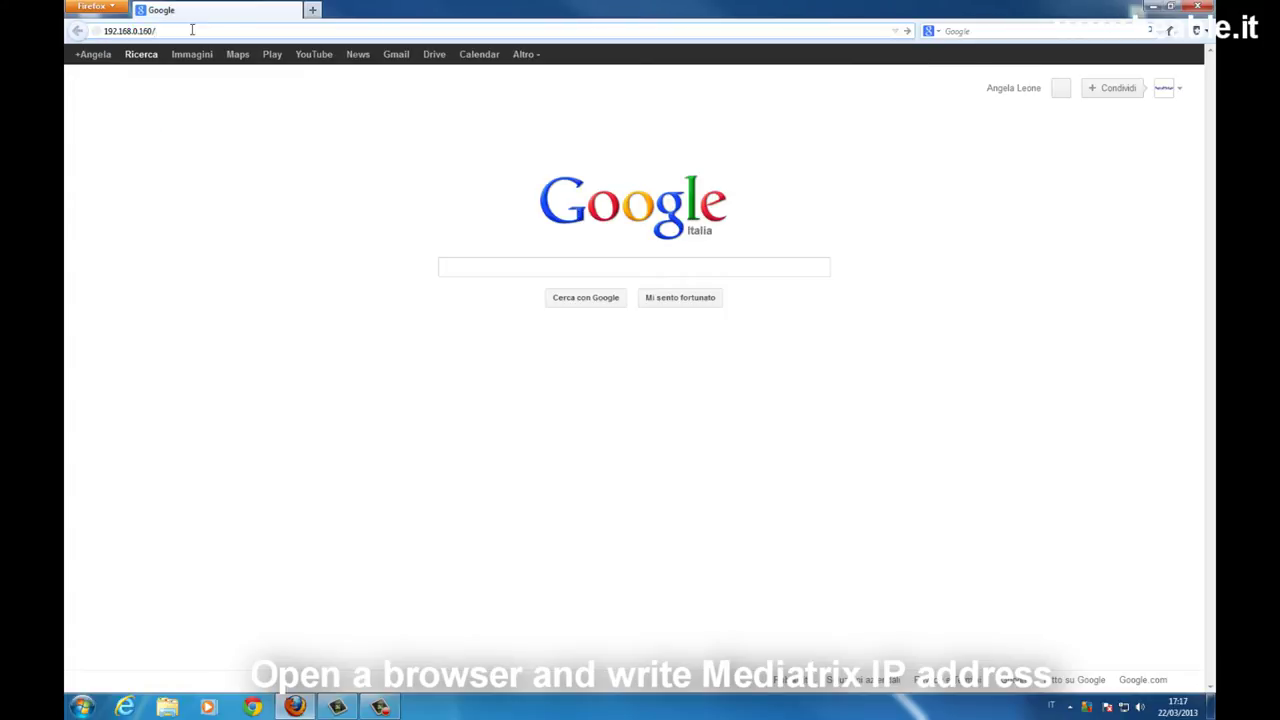
text(0.50)
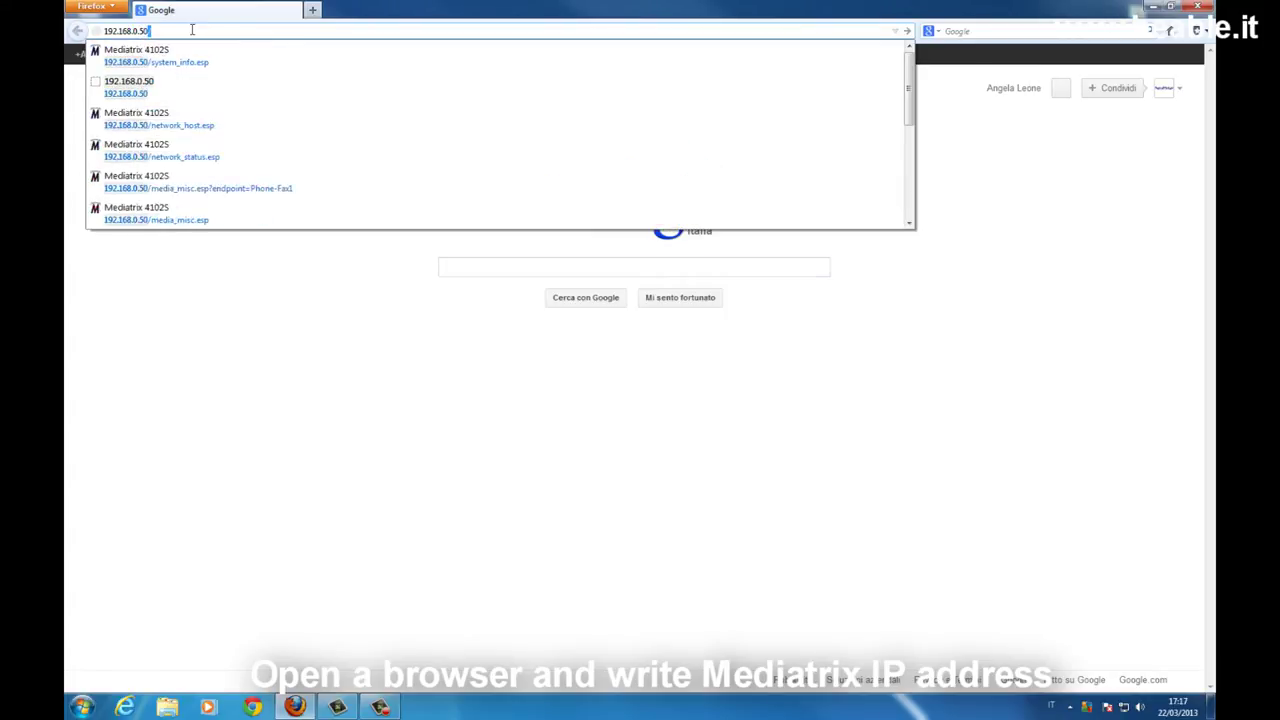
key(Return)
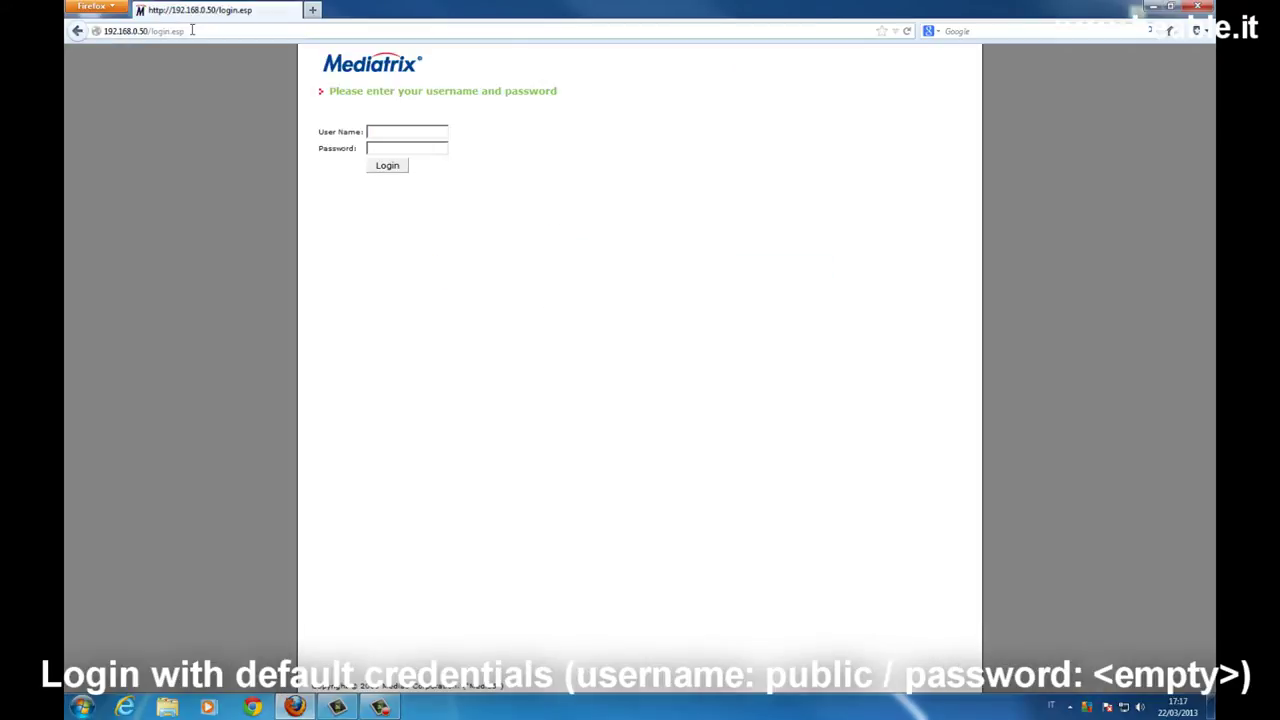
Log in to the Mediatrix unit with the user name public, leaving the password blank
click(384, 129)
click(389, 131)
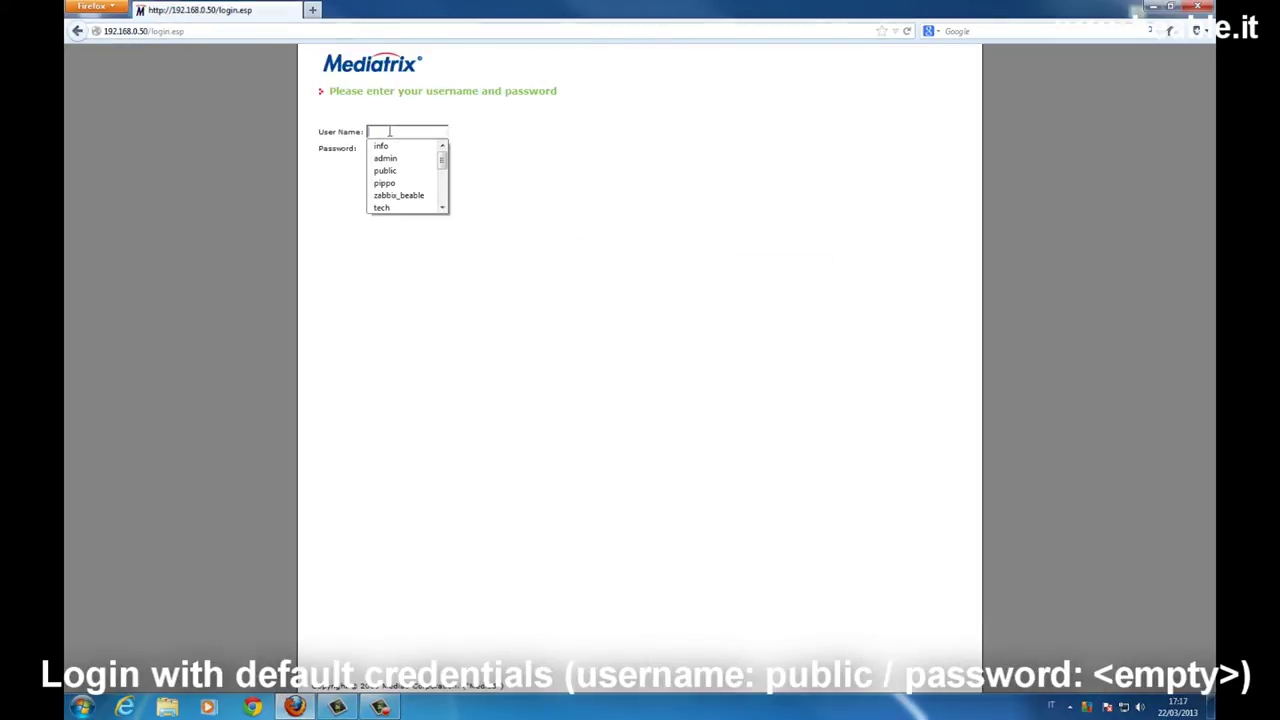
text(public)
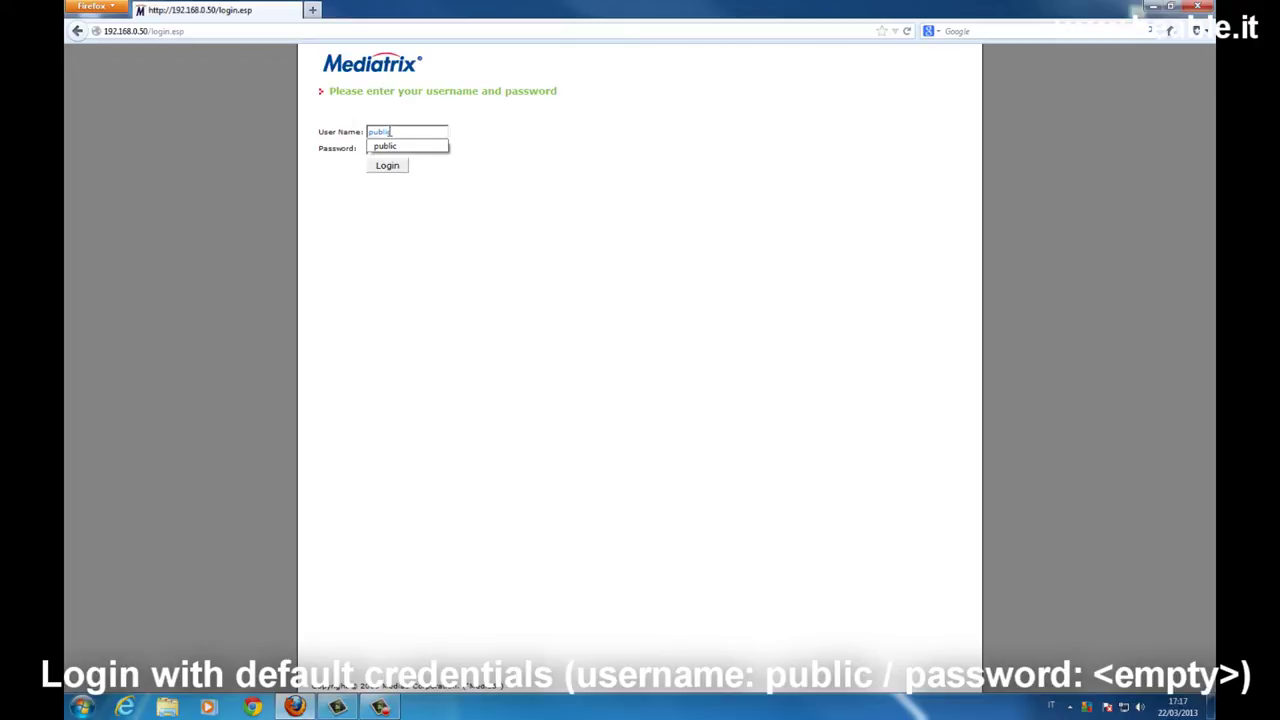
key(Return)
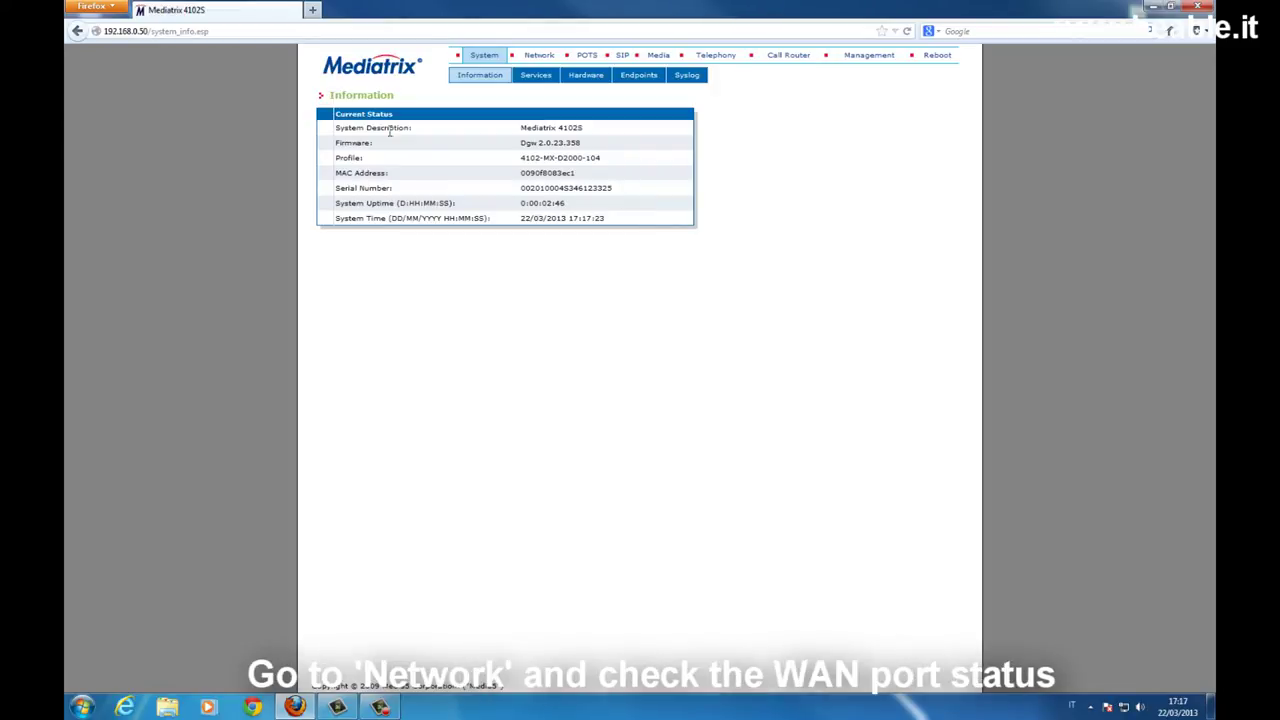
Review the network settings, covering the WAN port status, the host's SNTP and static time zone, and the interface configuration
click(540, 58)
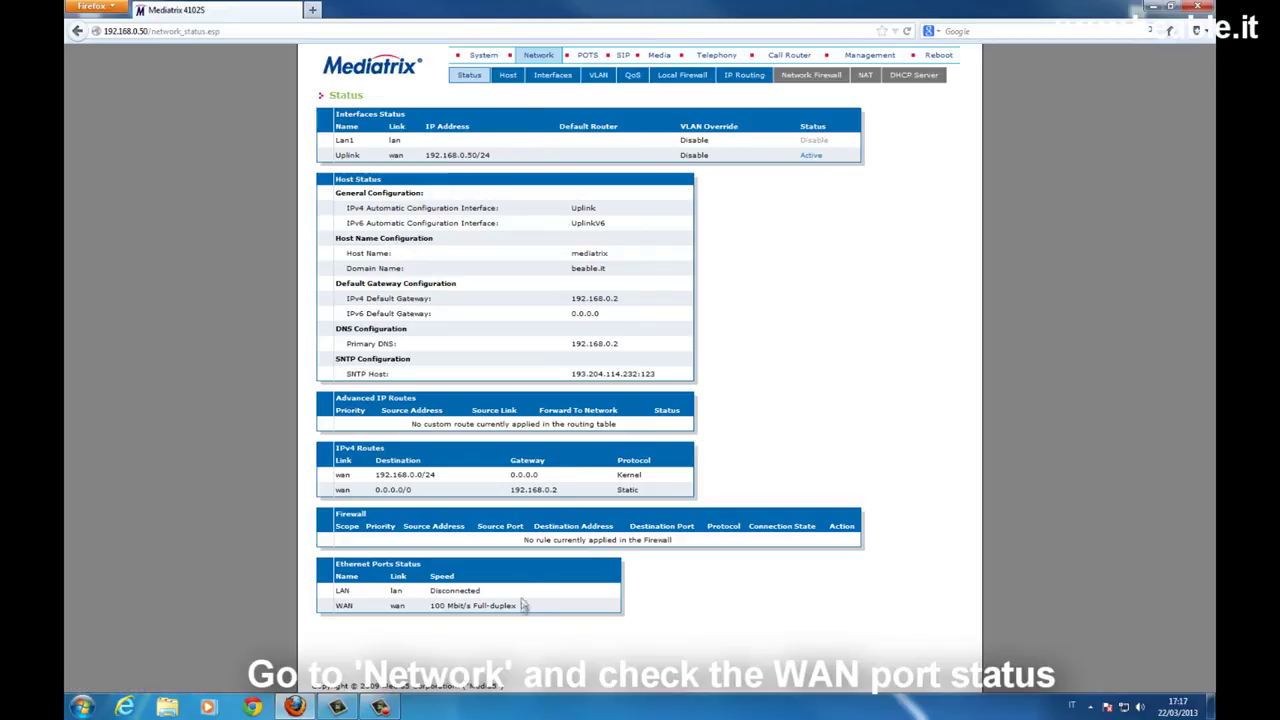
drag(523, 606, 431, 606)
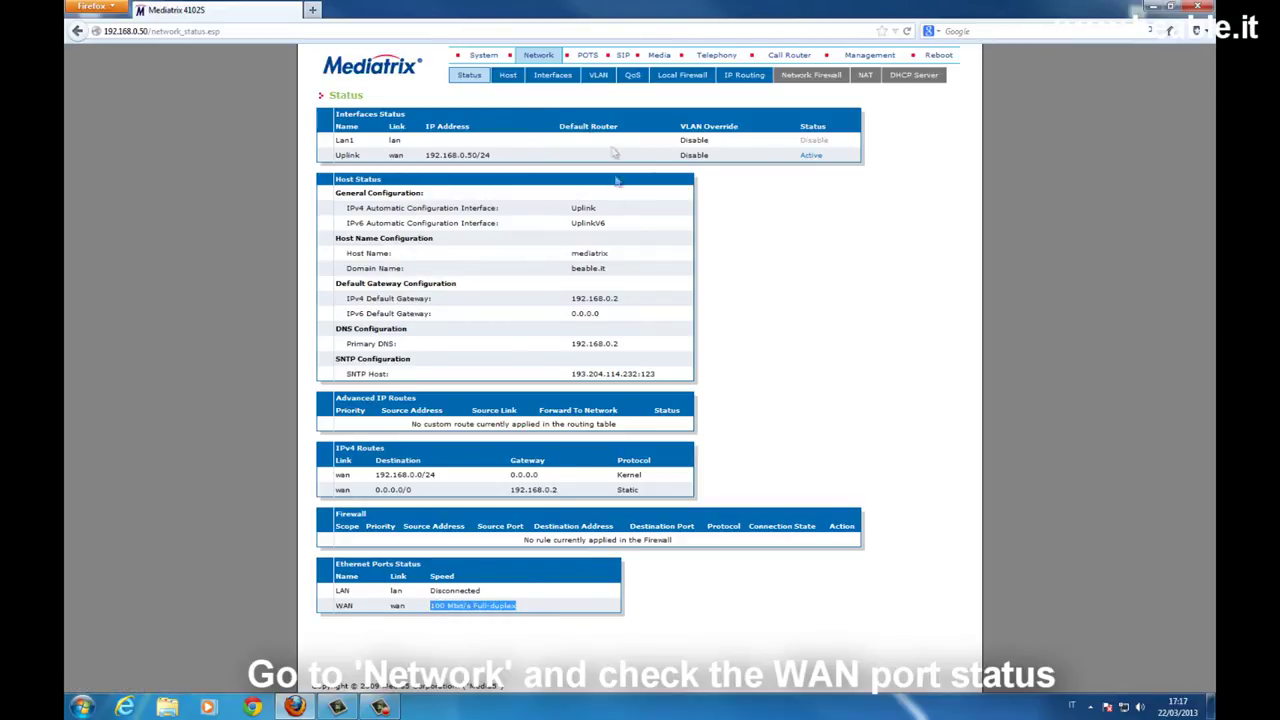
click(507, 78)
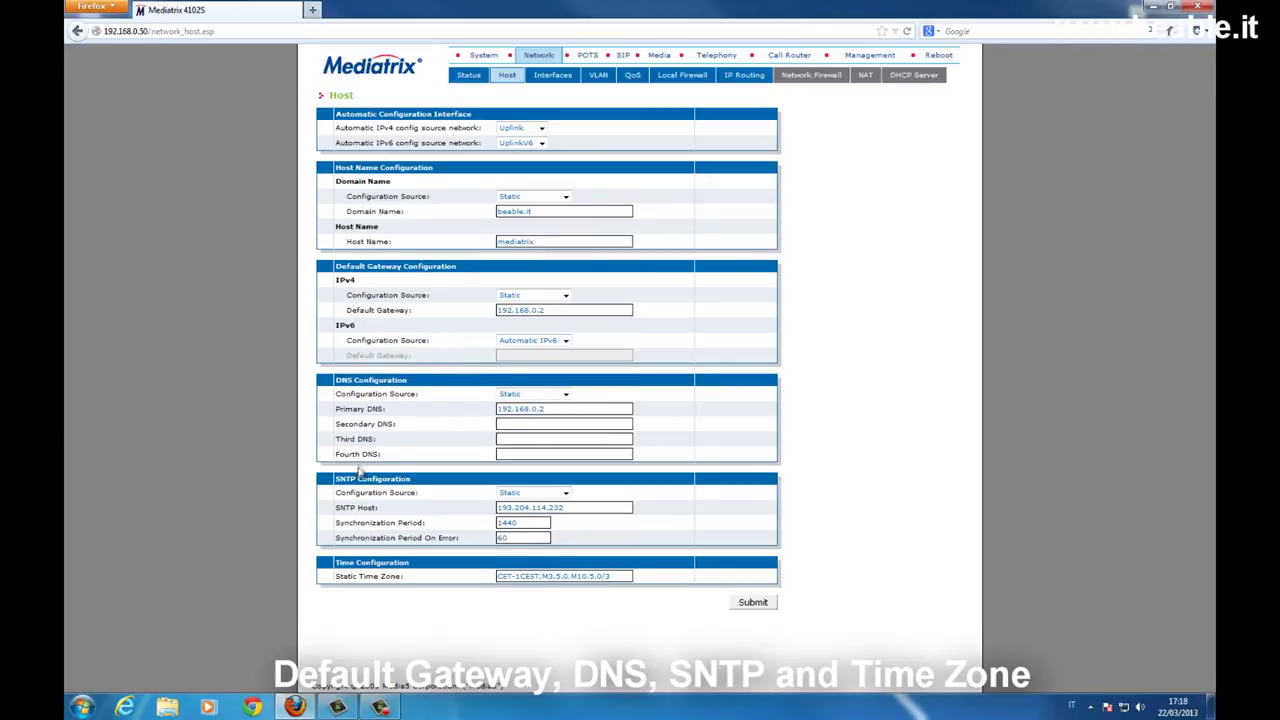
drag(411, 484, 337, 482)
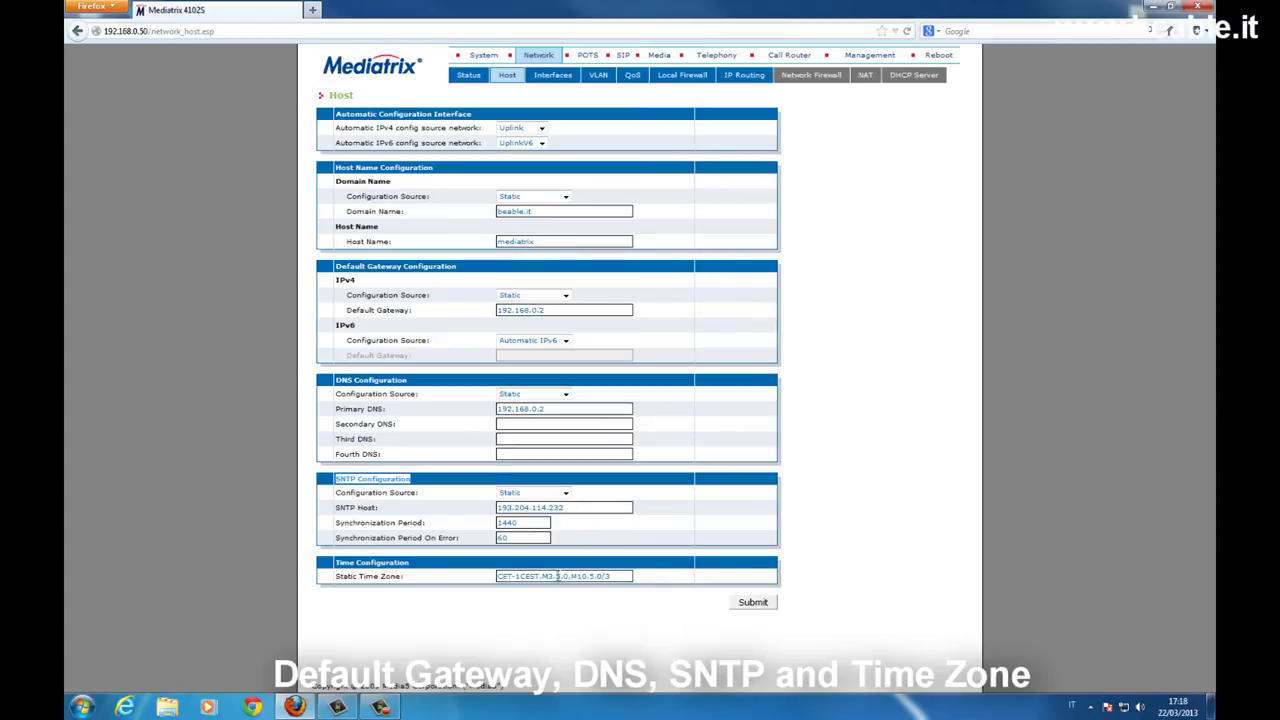
click(600, 576)
drag(600, 576, 496, 577)
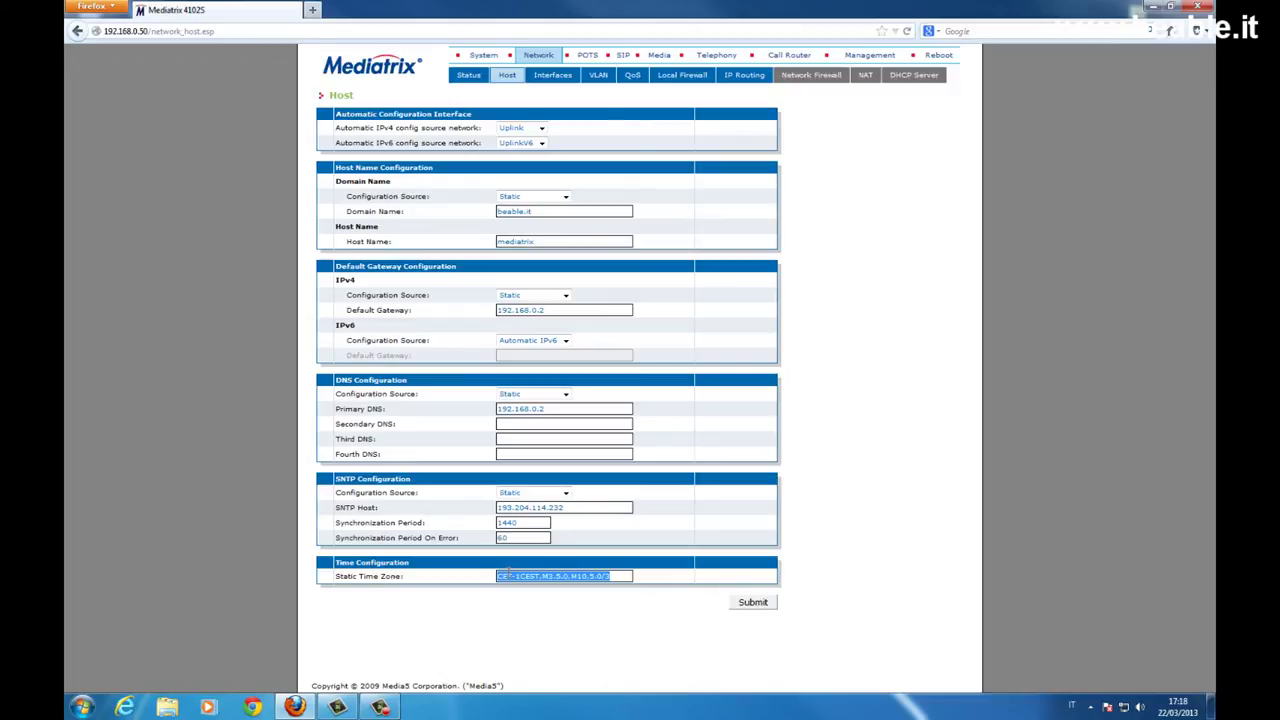
click(562, 84)
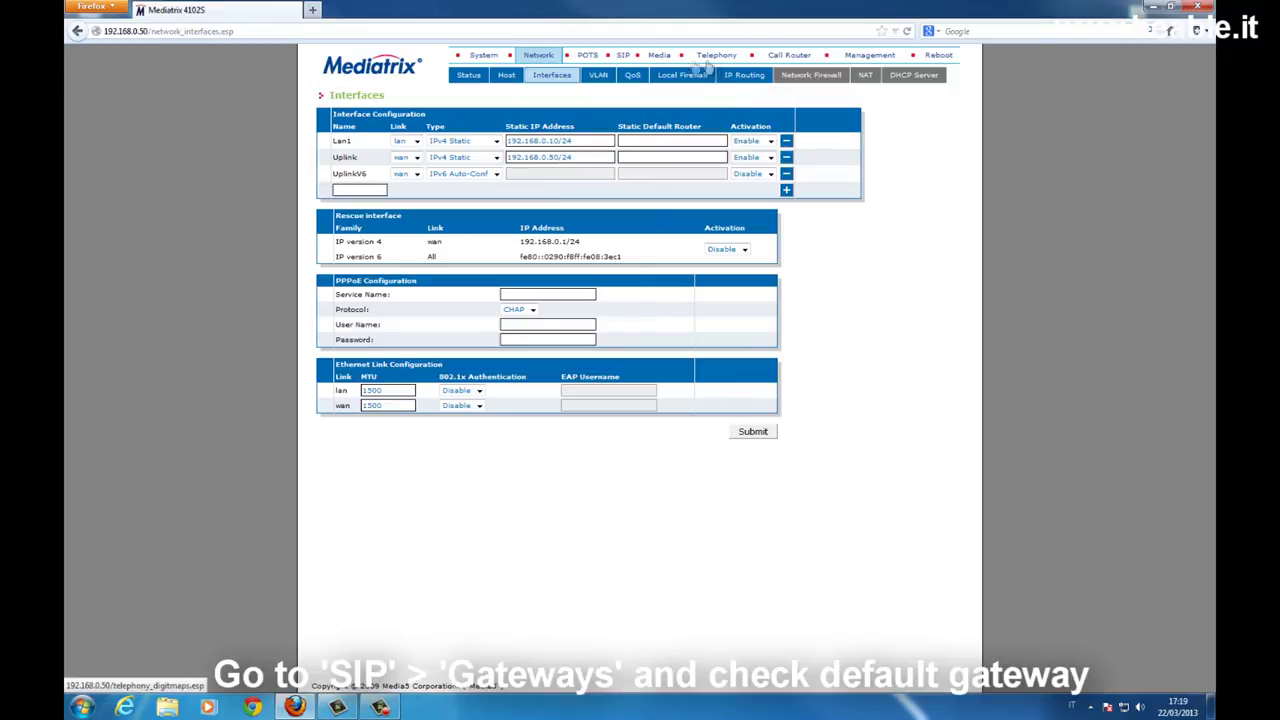
Check the default SIP gateway and the registrar host in the SIP server settings
click(623, 55)
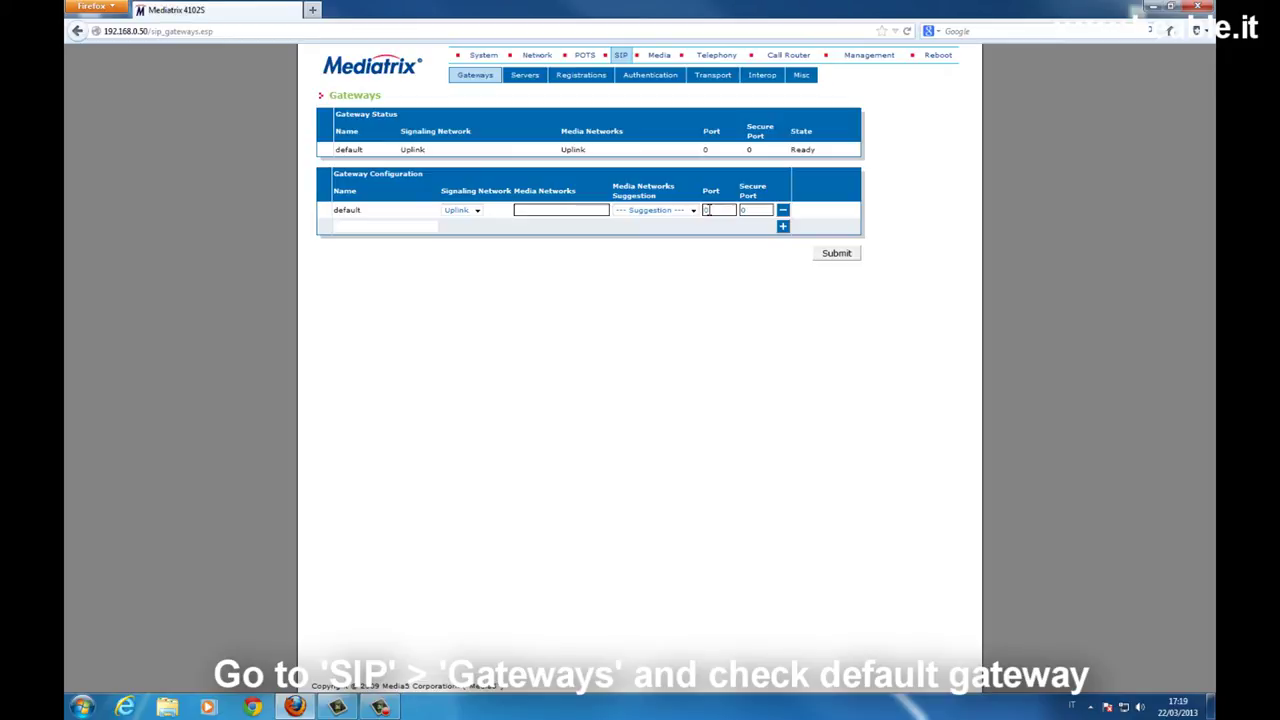
click(529, 77)
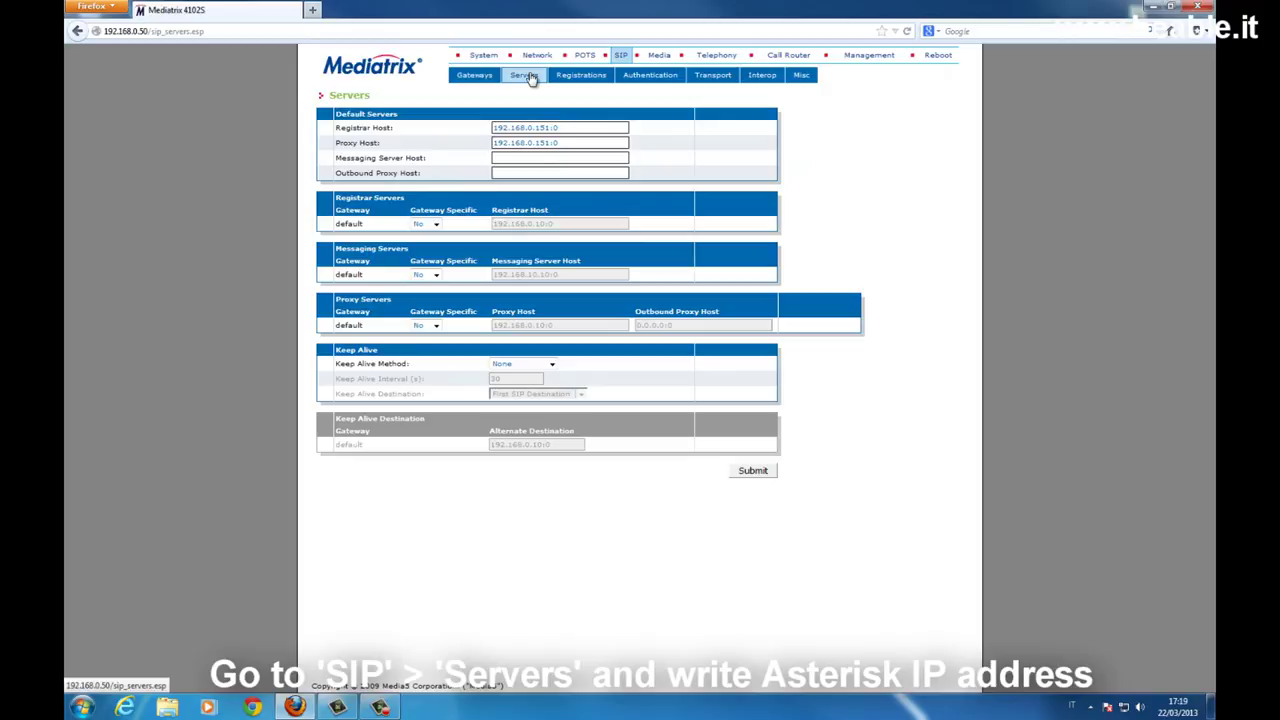
drag(570, 127, 480, 128)
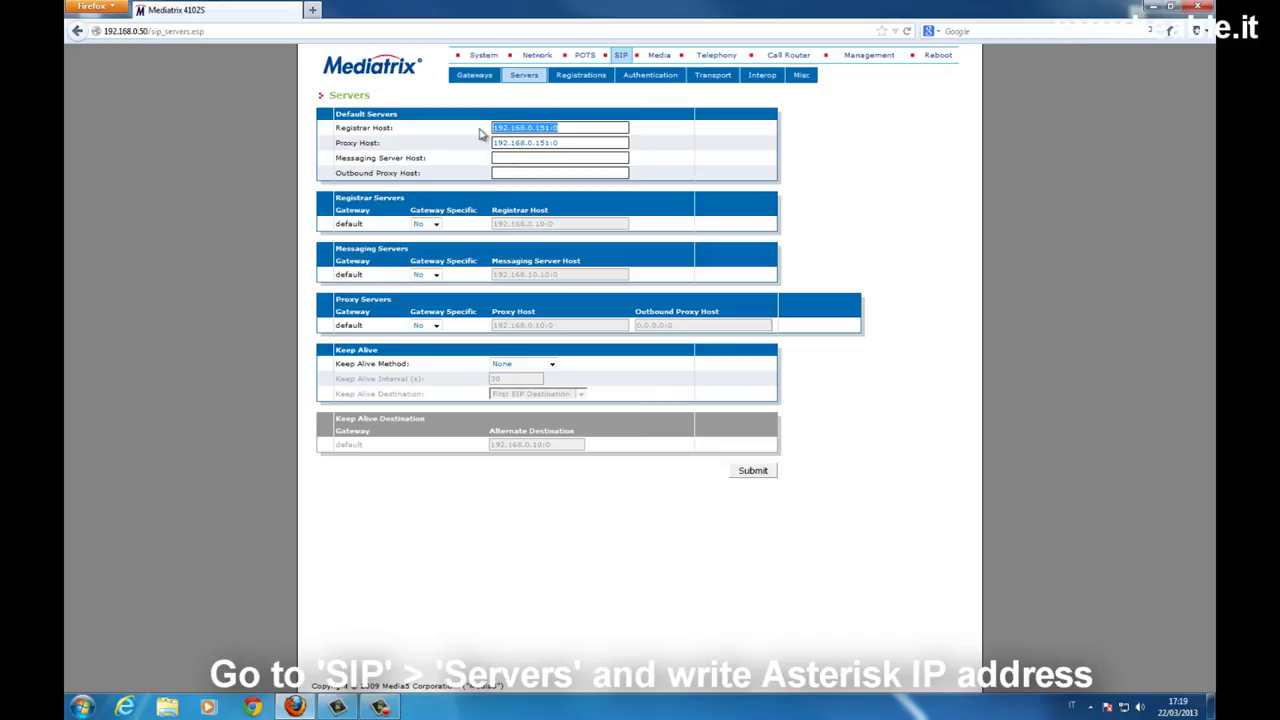
Review the SIP endpoint registrations and open the Phone-Fax1 authentication entry to check its user name
click(577, 78)
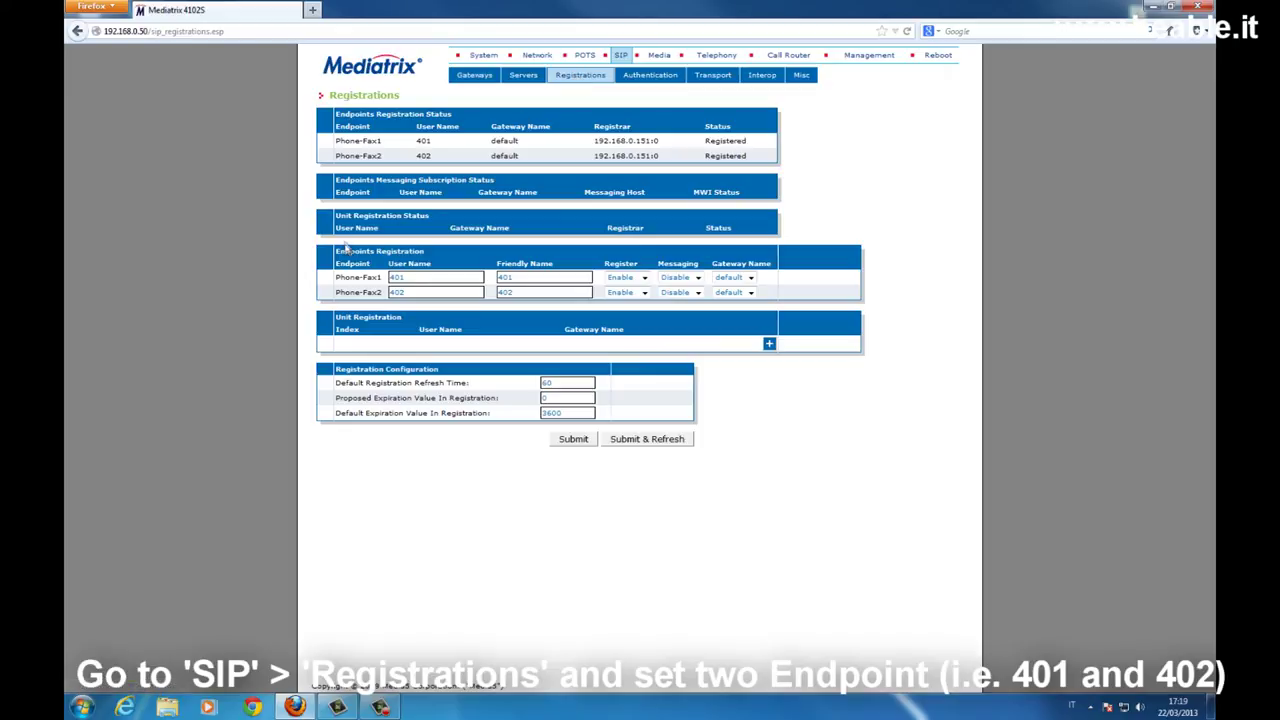
drag(336, 250, 421, 248)
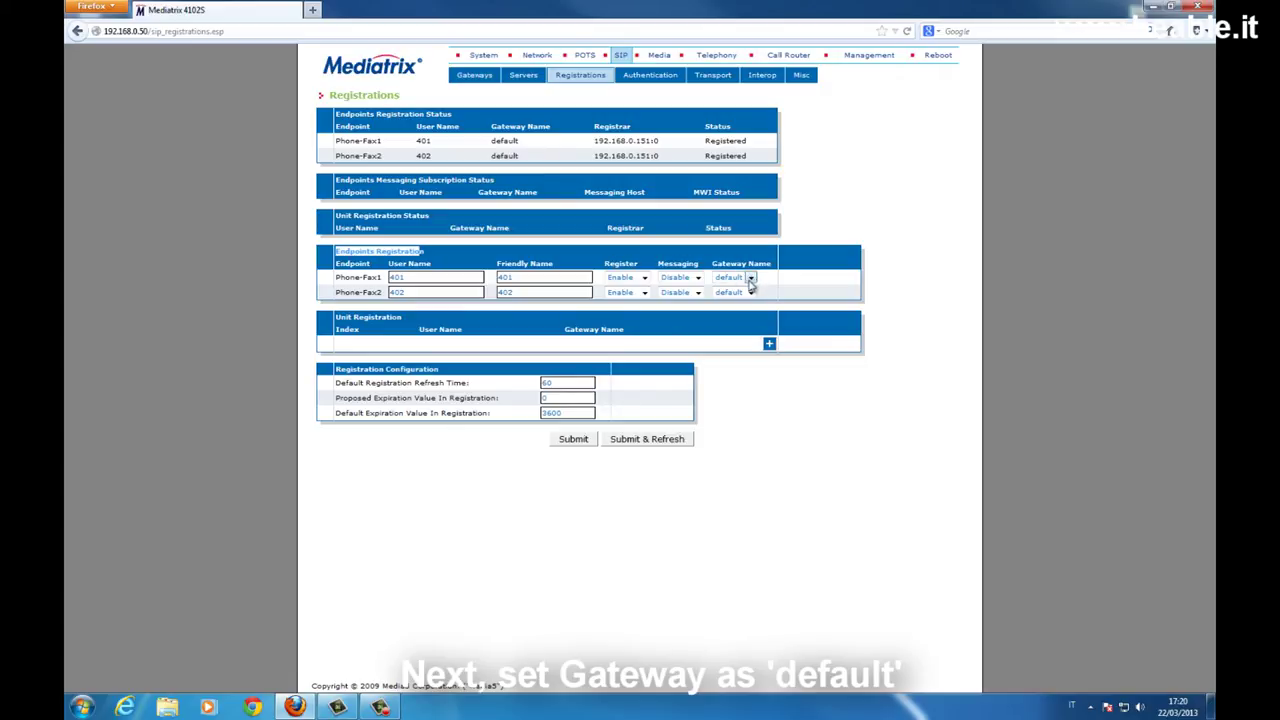
click(668, 82)
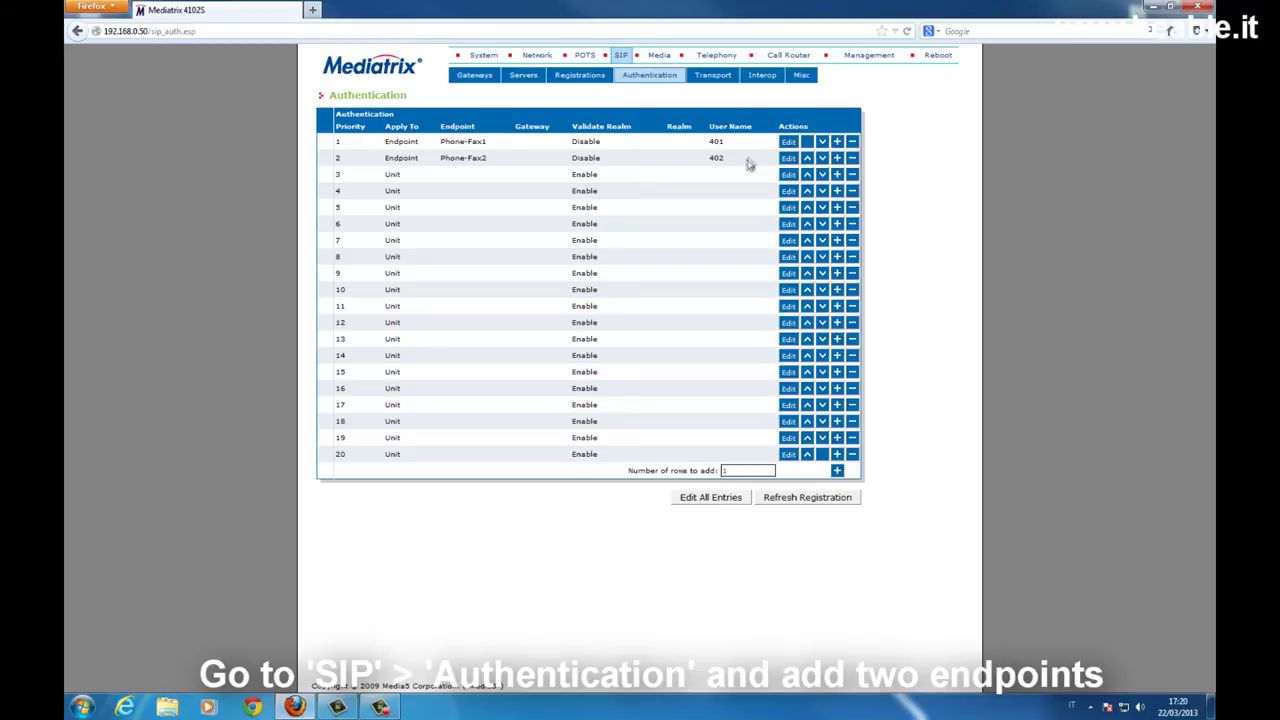
click(789, 142)
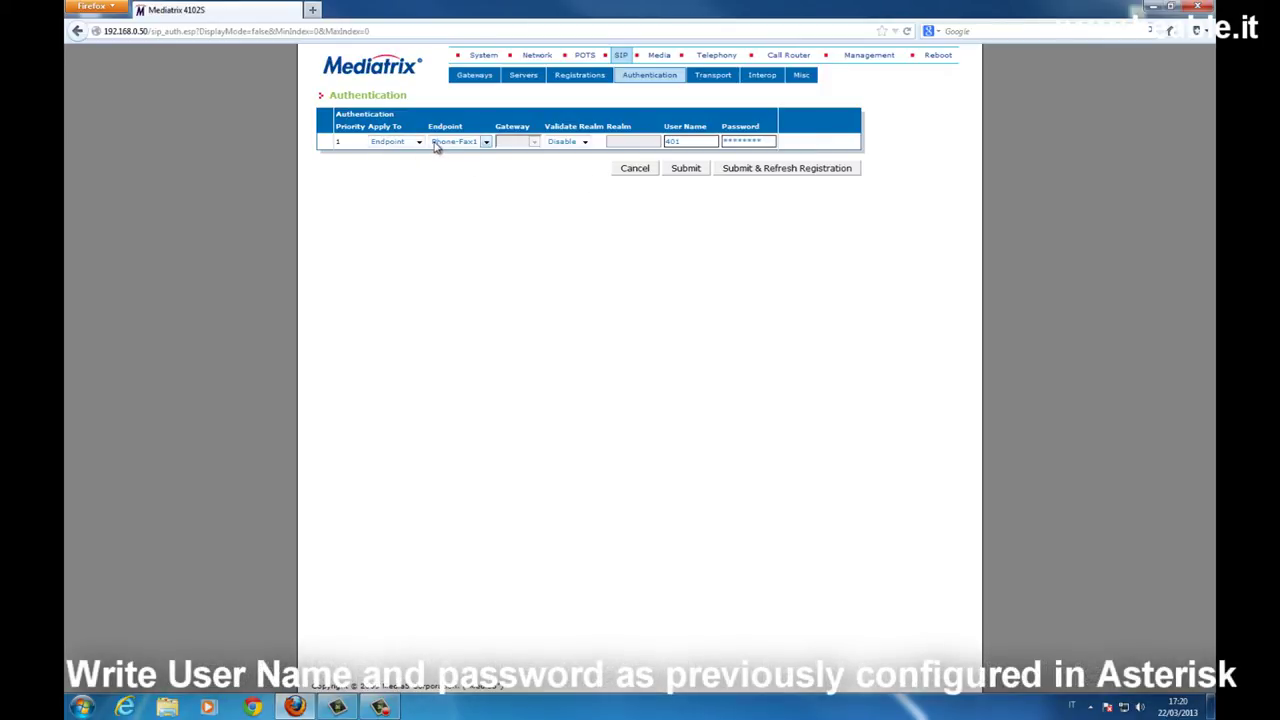
double_click(679, 141)
Open FreePBX Administration at 192.168.0.151 in a new browser tab
click(312, 10)
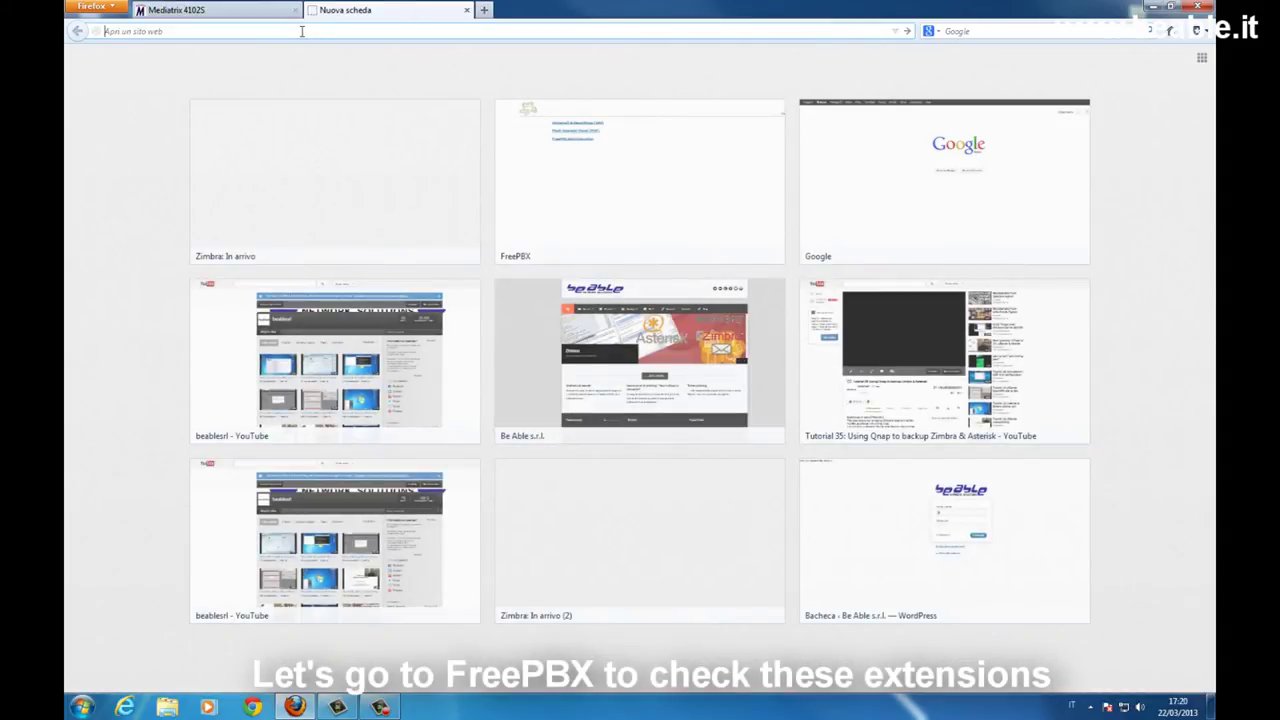
text(192.16)
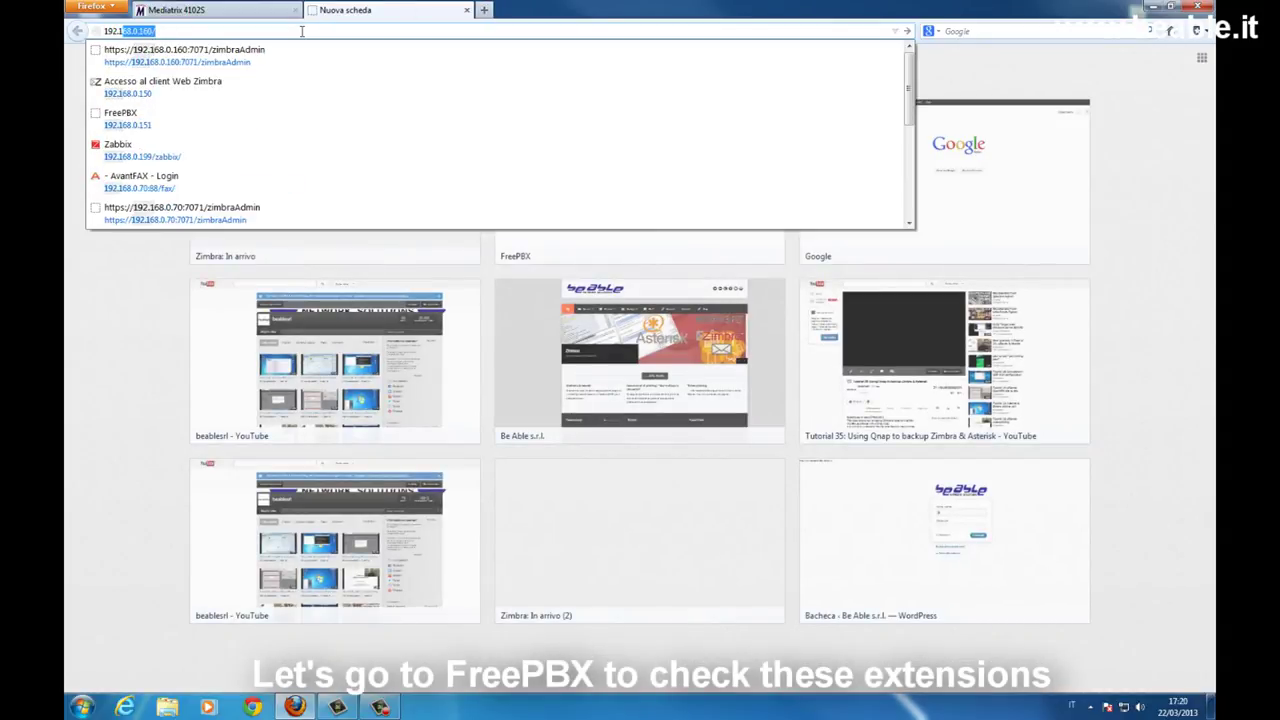
text(8.0.151)
key(Return)
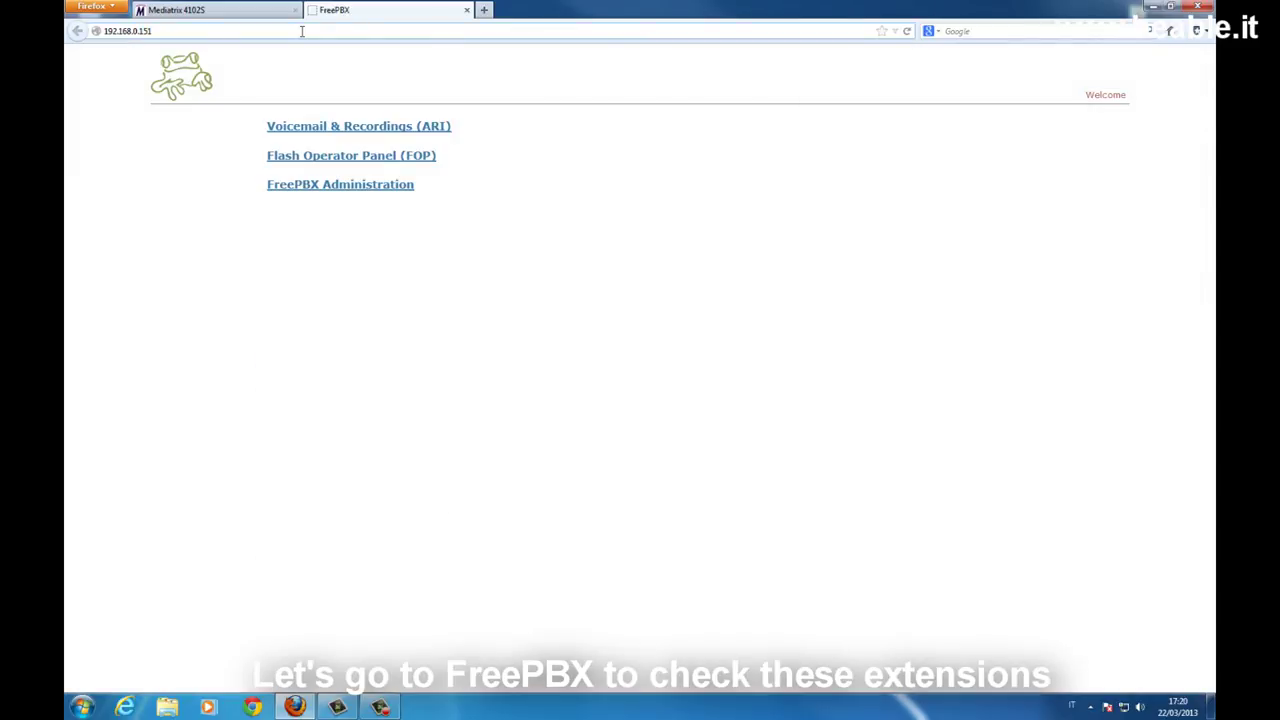
click(322, 194)
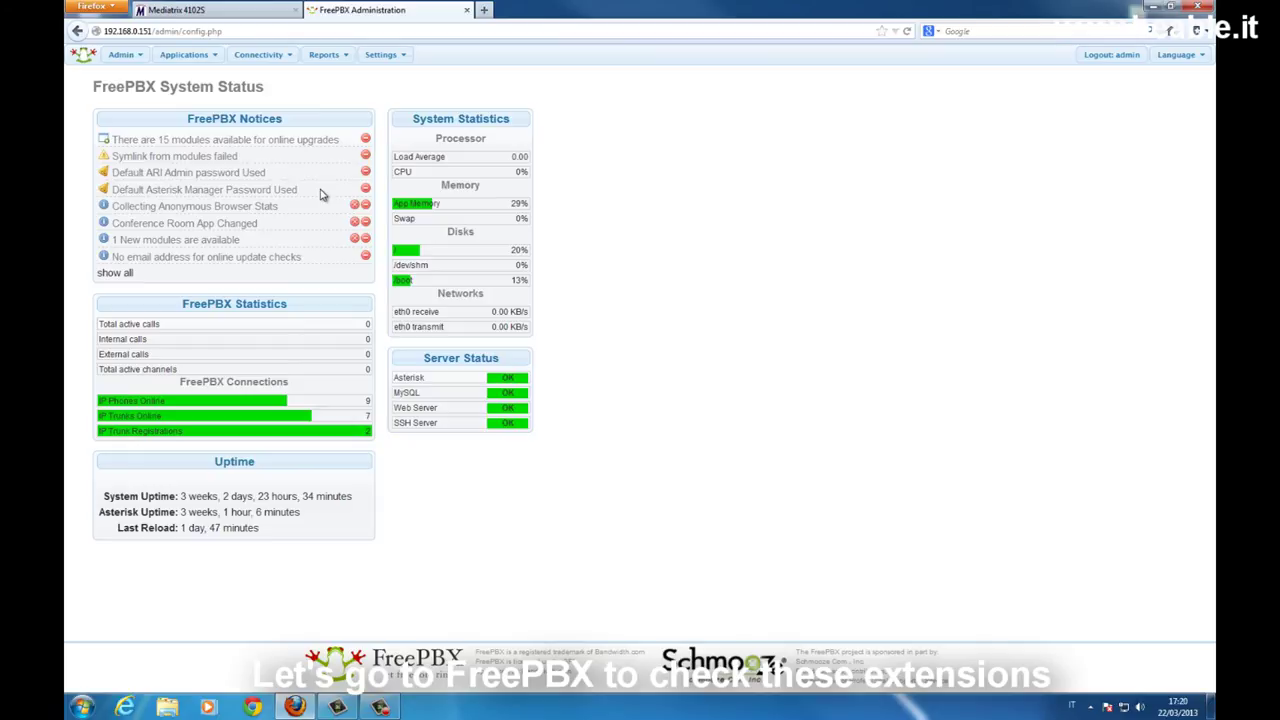
Open extension 401 in the FreePBX extensions list and review its extension and SIP device options
click(190, 55)
mouse_move(240, 60)
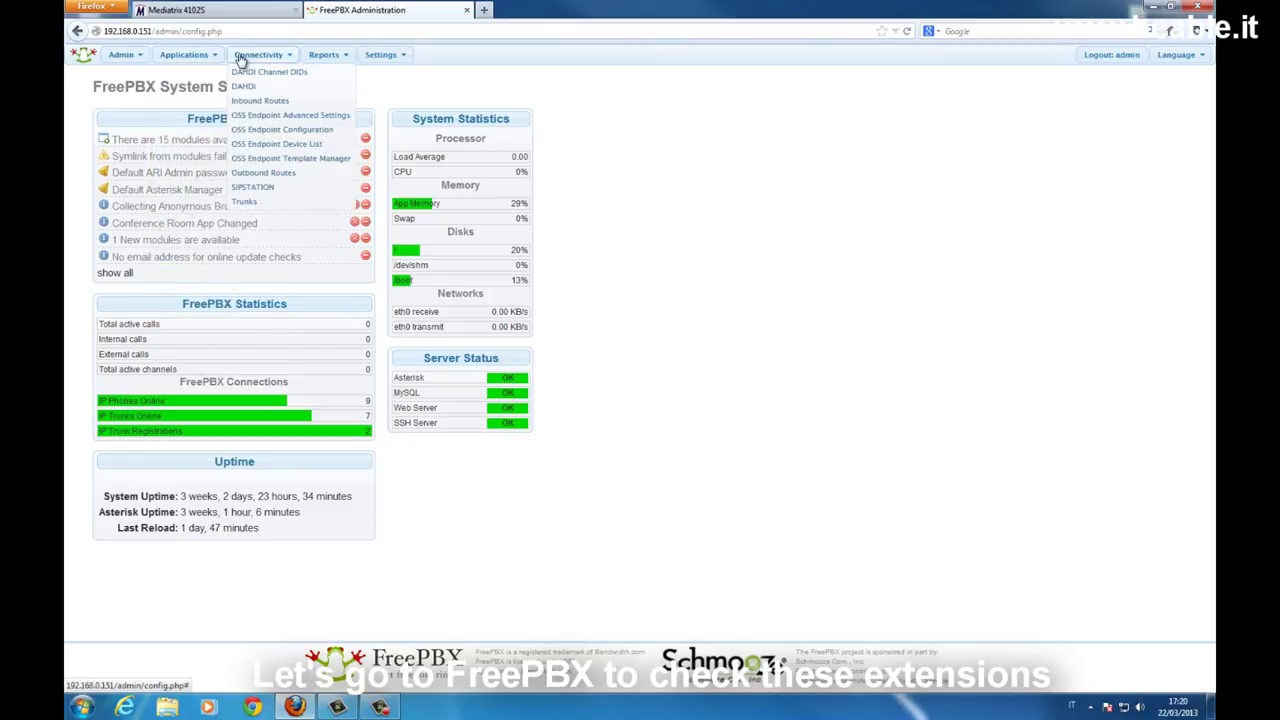
mouse_move(186, 57)
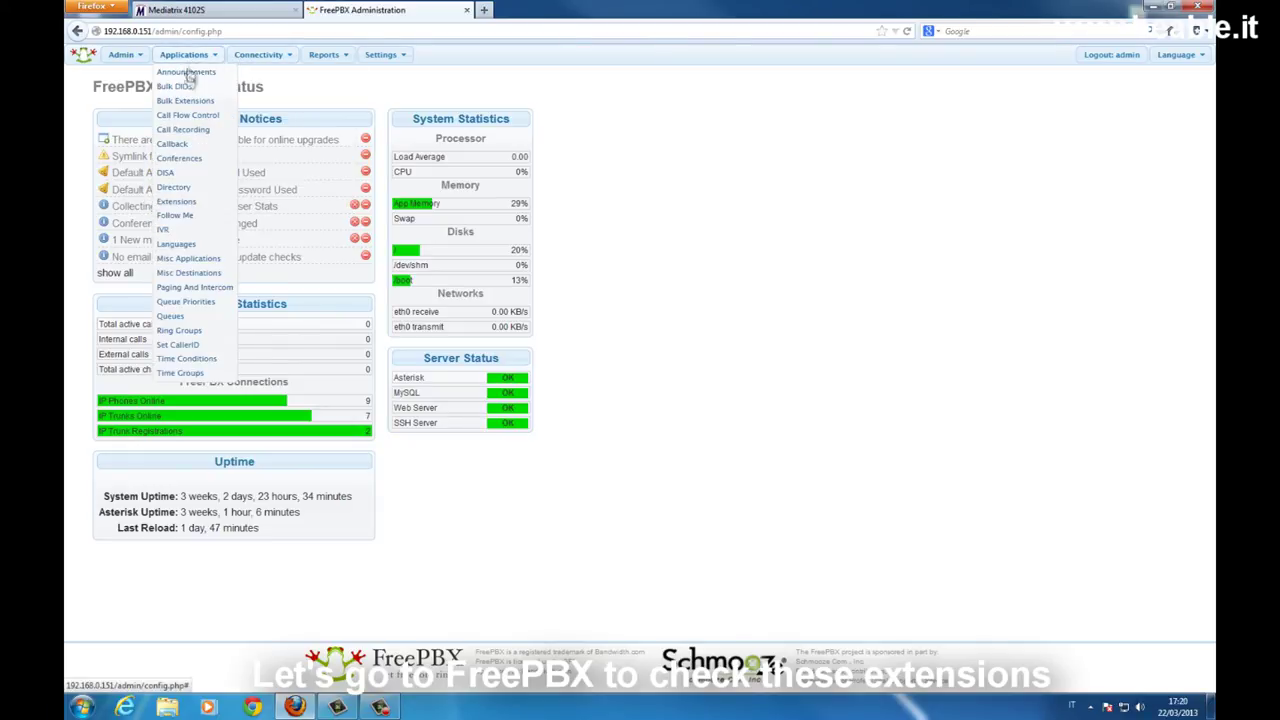
click(176, 201)
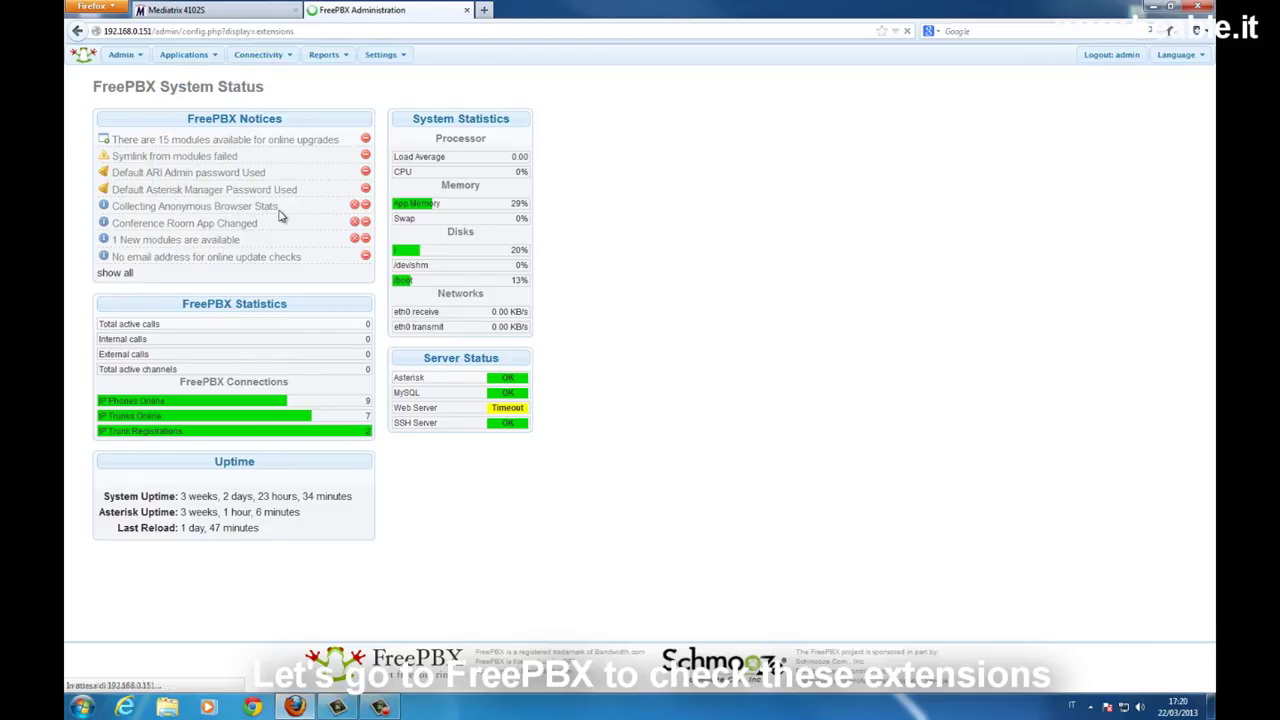
click(1112, 238)
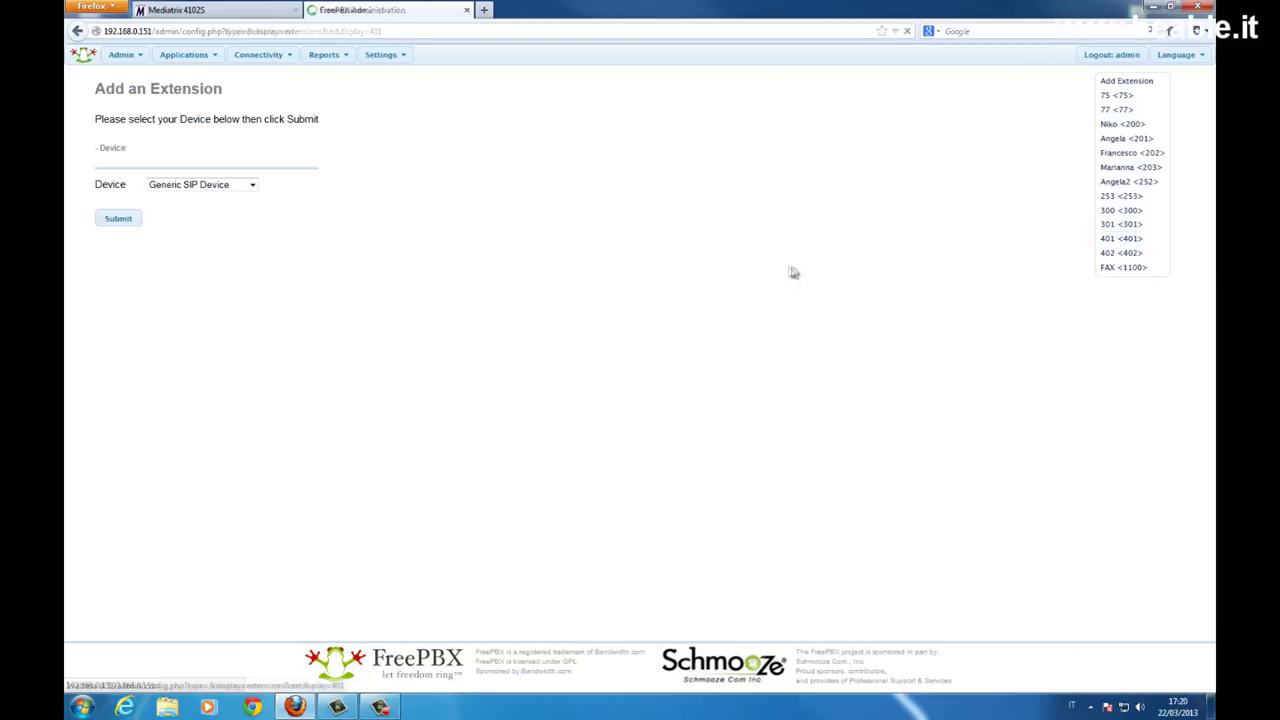
scroll(628, 263, down, 5)
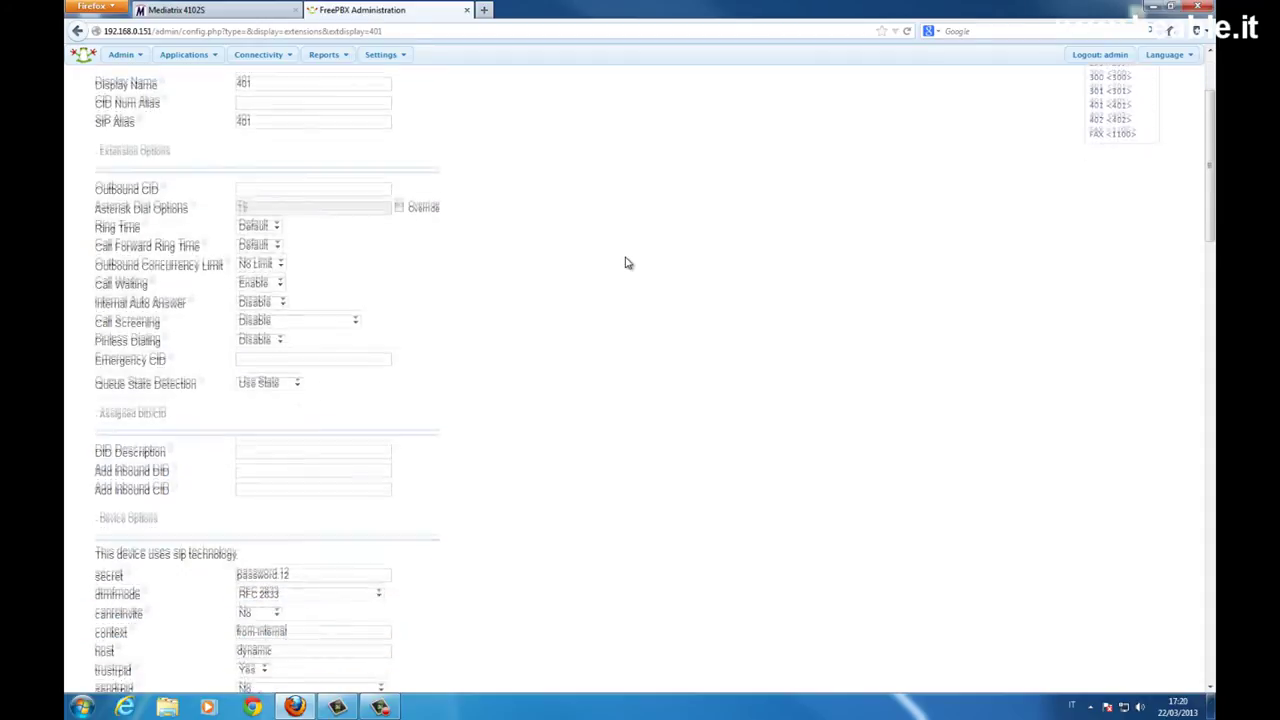
scroll(628, 263, down, 3)
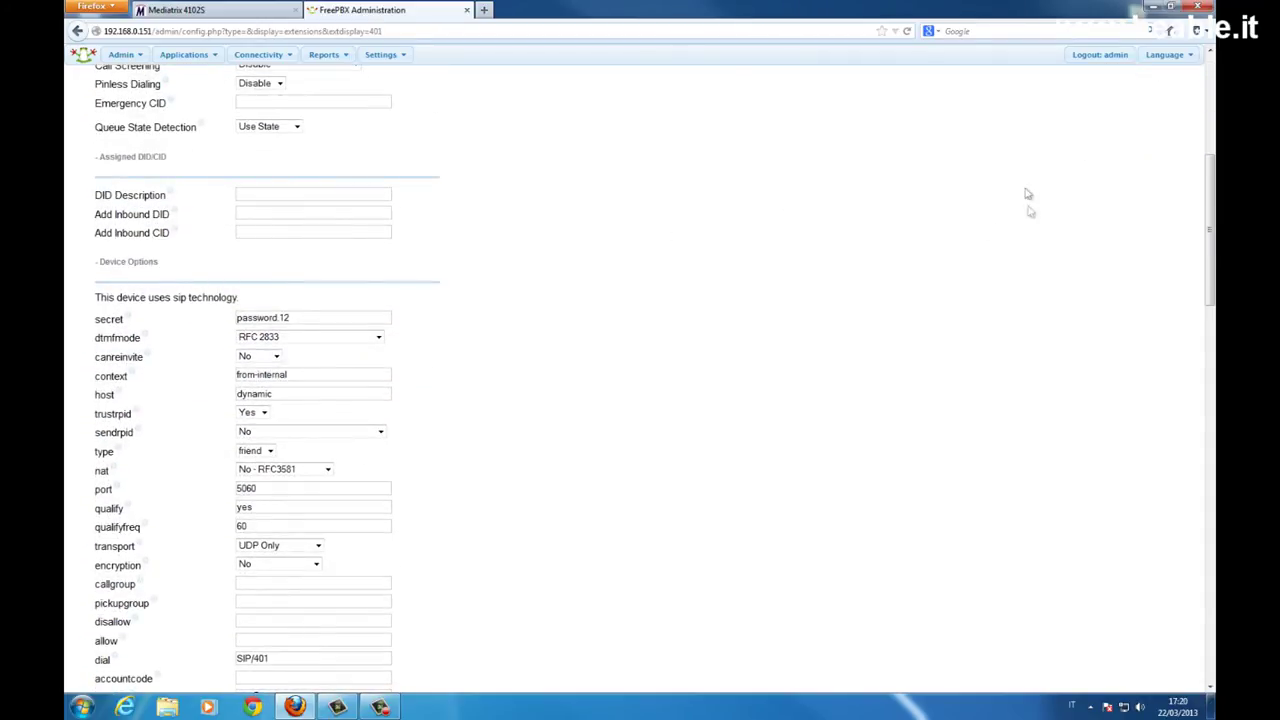
scroll(1023, 203, up, 2)
scroll(1023, 203, up, 5)
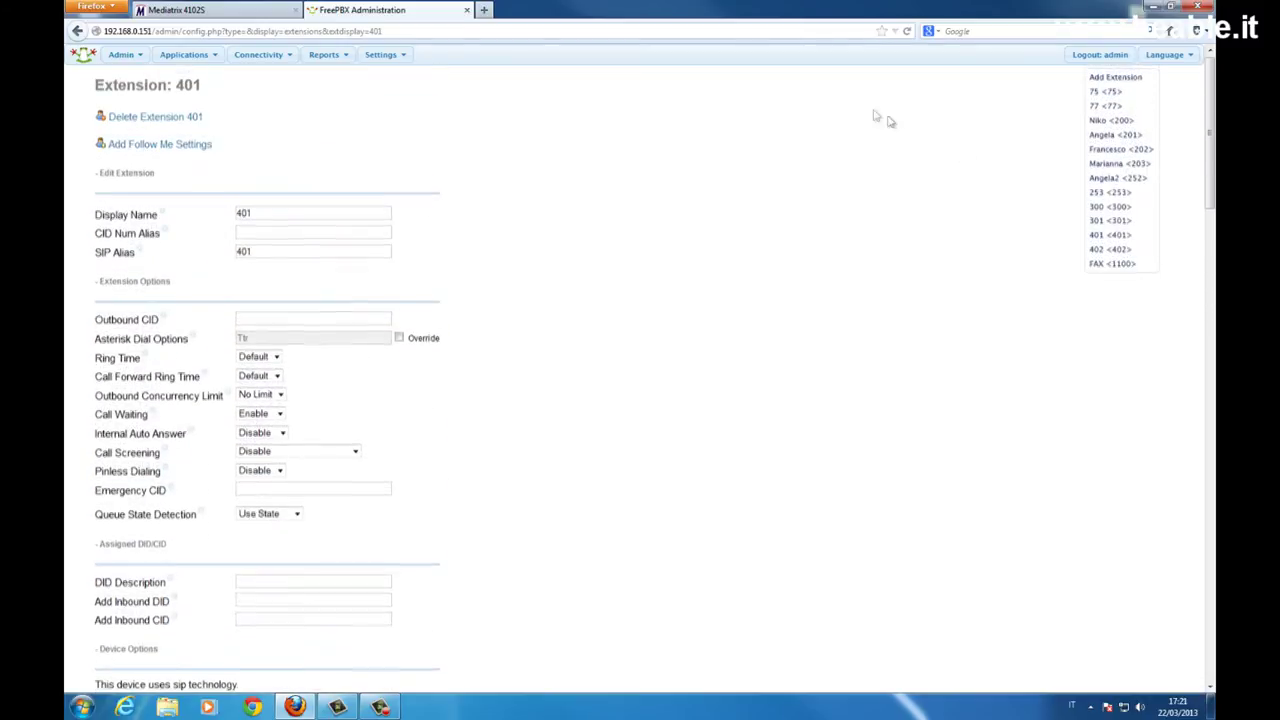
Open the Asterisk Info report to check the registration of the extensions
mouse_move(397, 57)
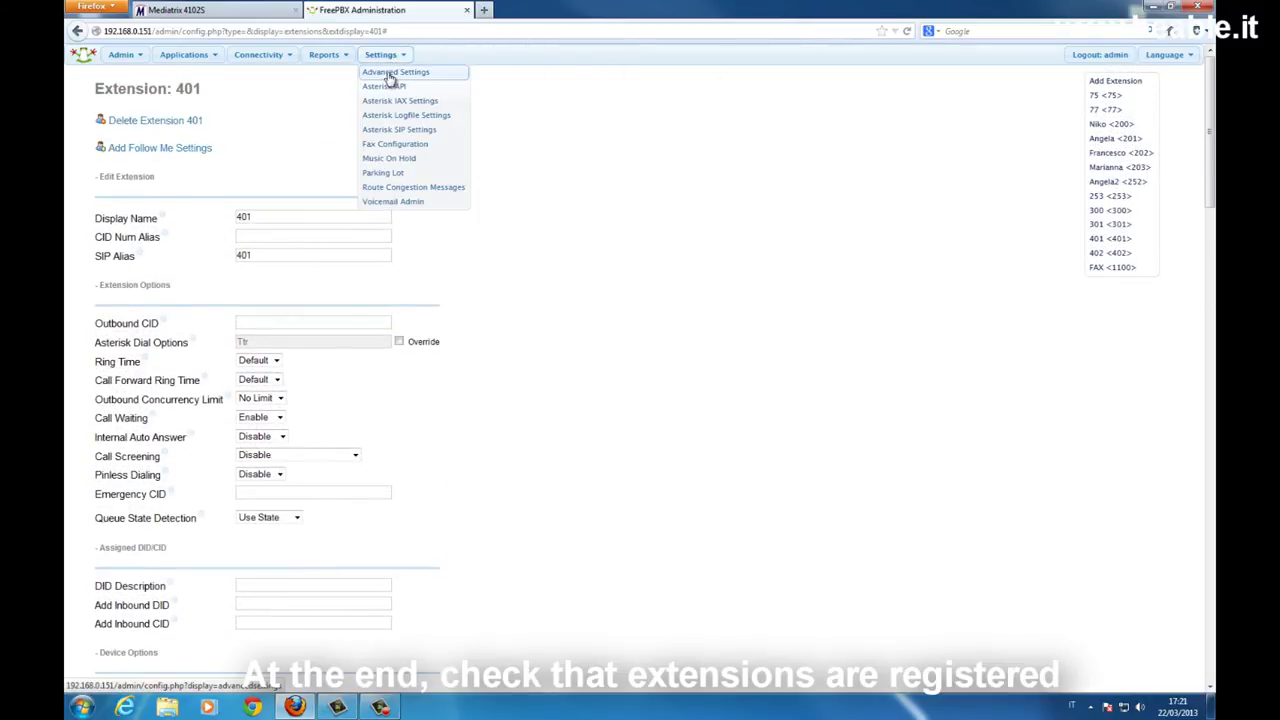
mouse_move(341, 63)
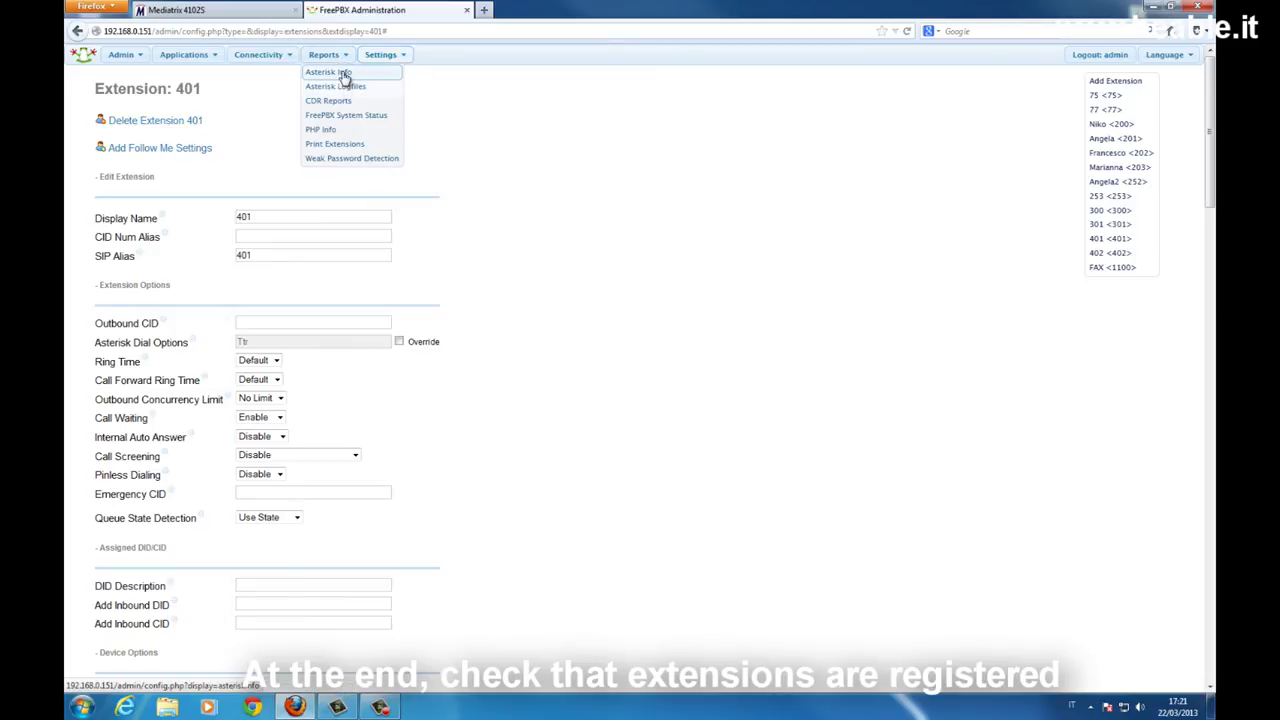
click(340, 72)
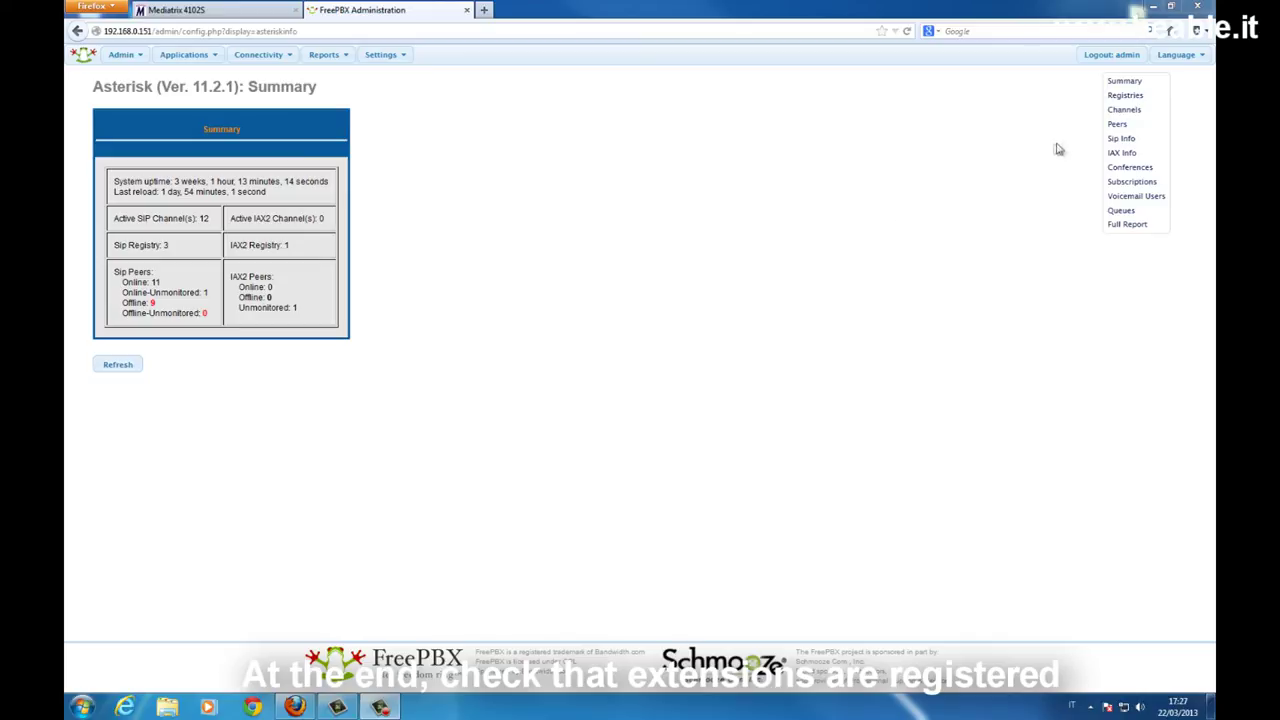
Open the SIP peer report and check the registration status of extensions 401 and 402
click(1116, 139)
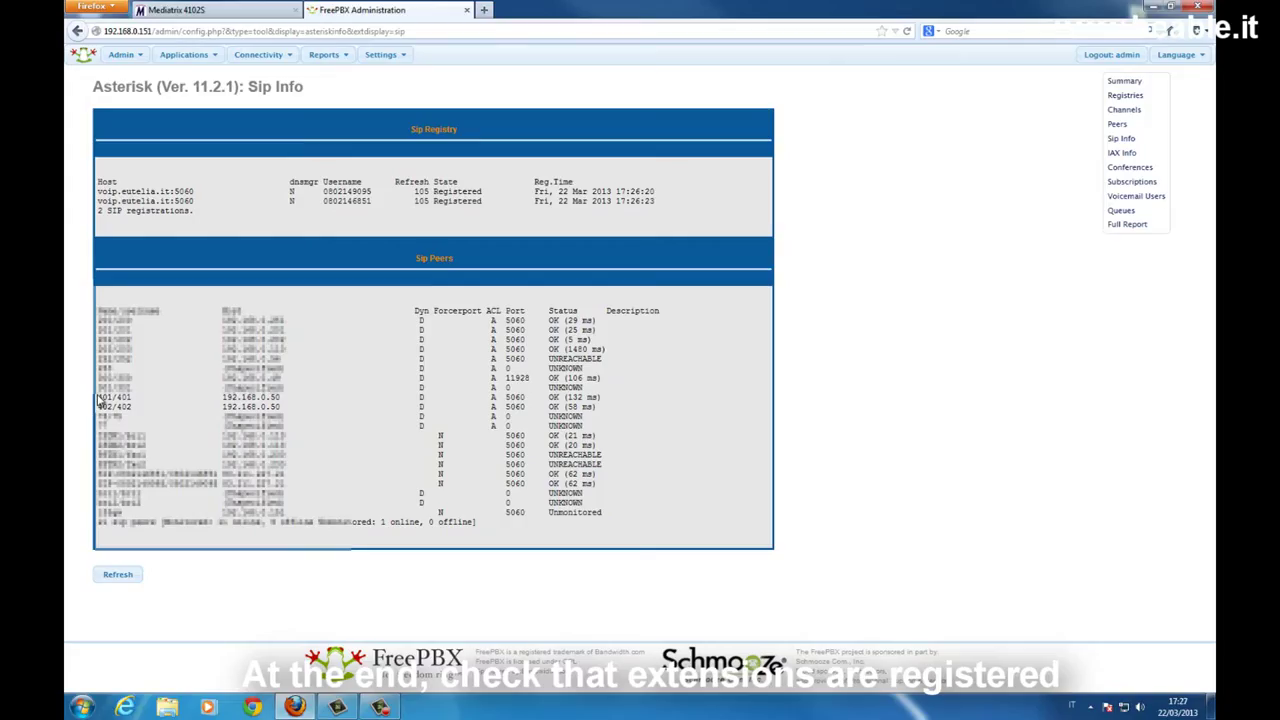
drag(100, 398, 604, 409)
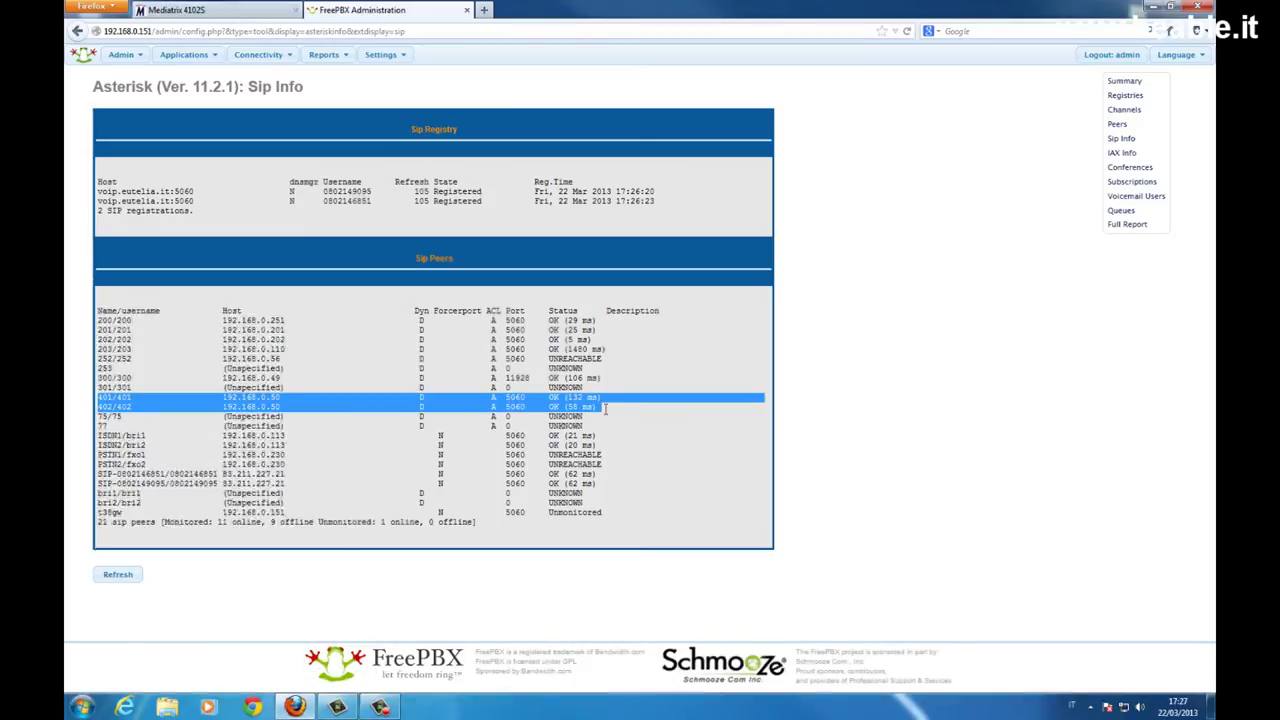
Switch to the Mediatrix 4102S page, open the miscellaneous media settings for endpoint Phone-Fax1 and examine its DTMF Transport section
click(209, 11)
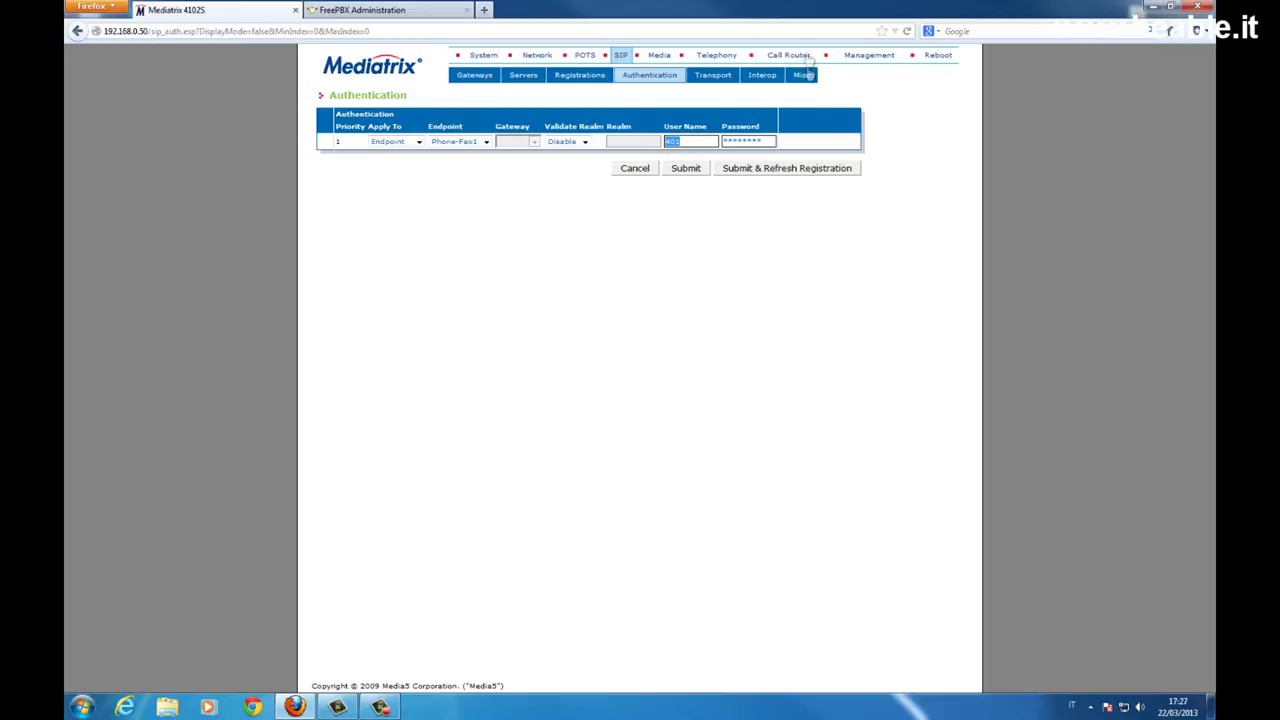
click(662, 56)
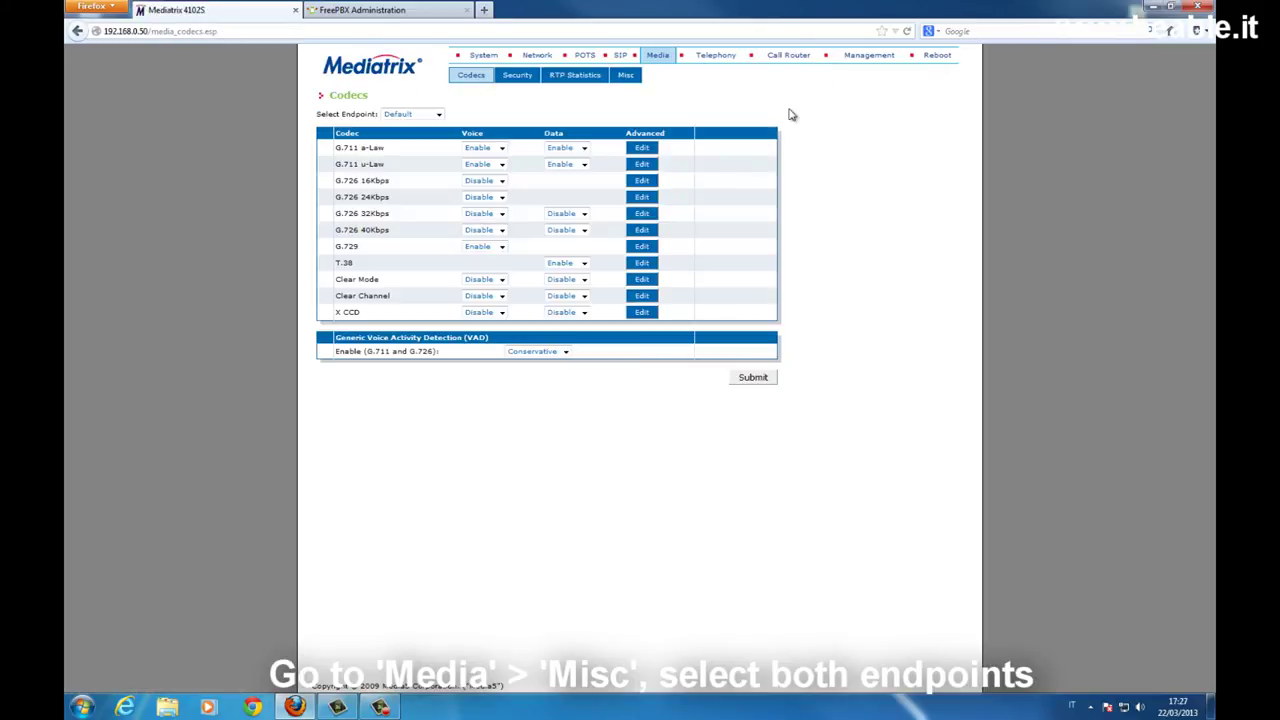
click(628, 78)
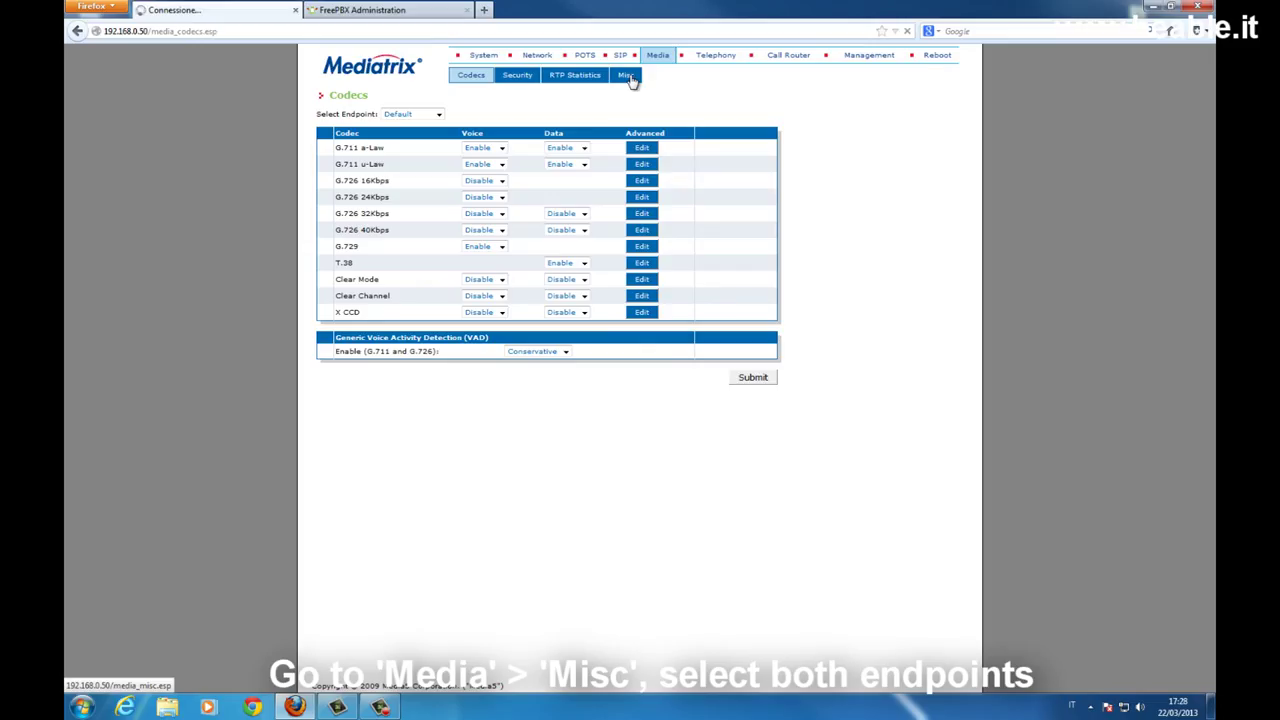
click(438, 114)
click(420, 135)
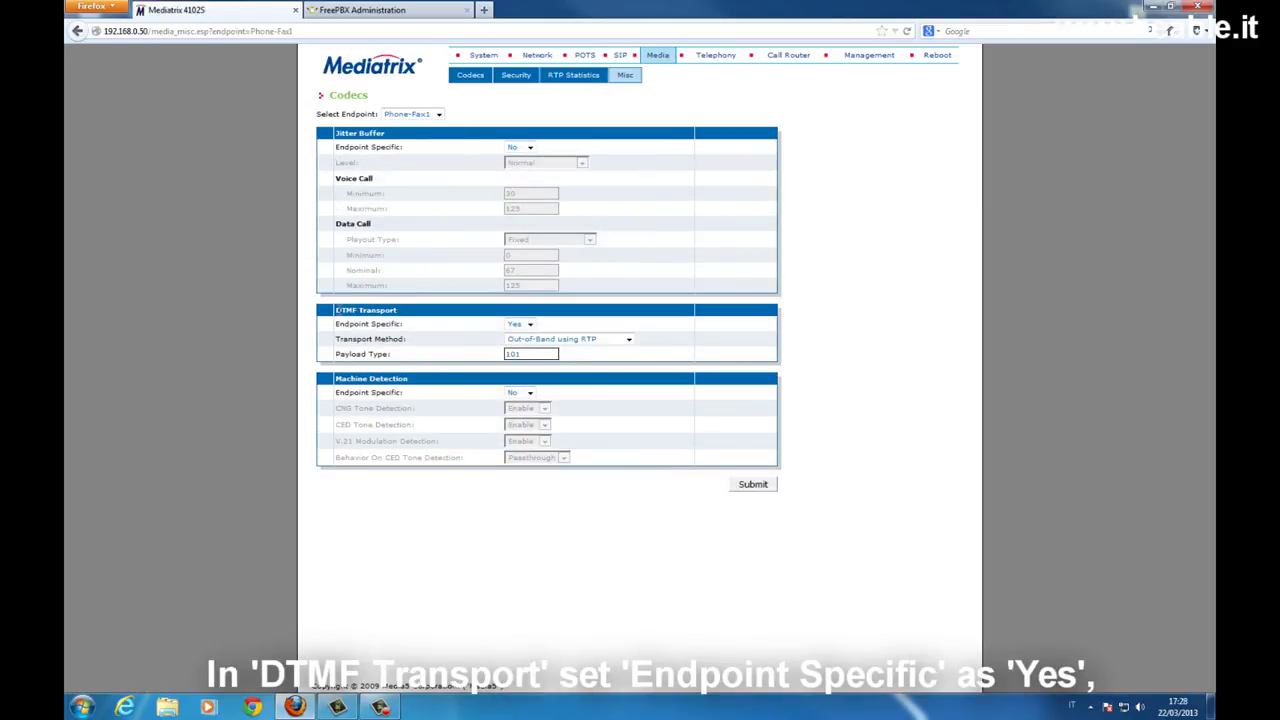
drag(336, 310, 398, 311)
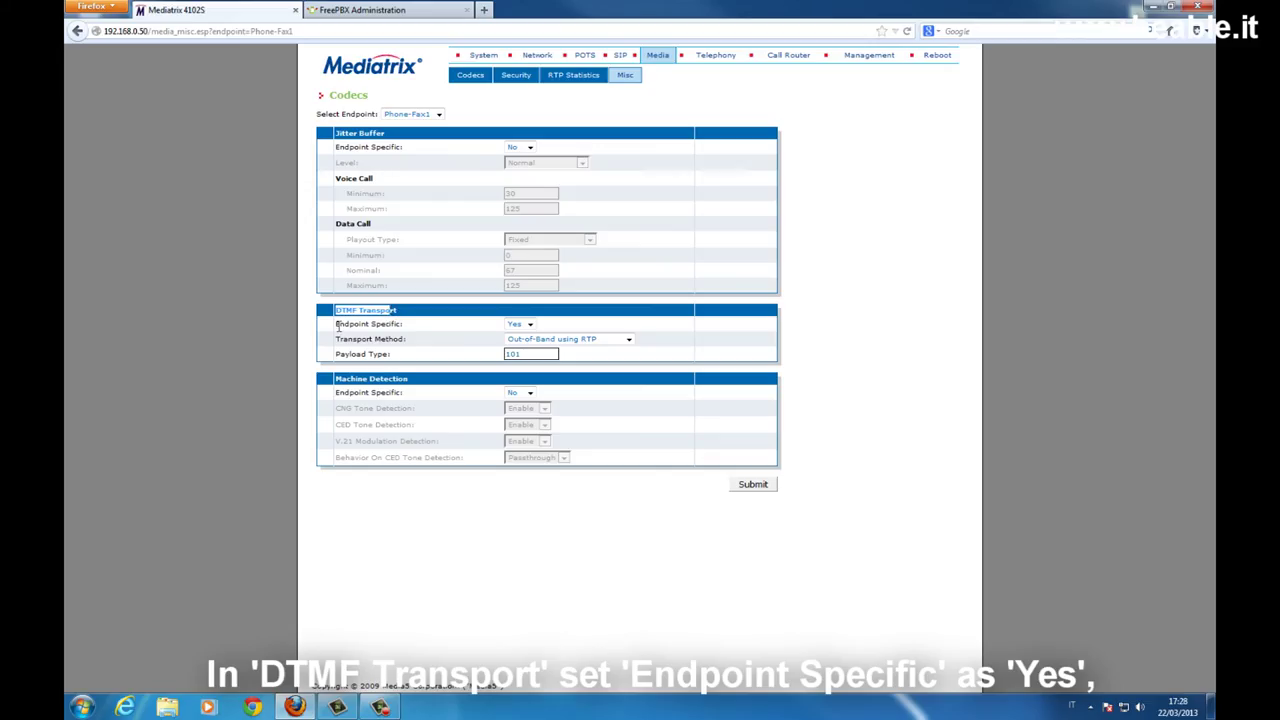